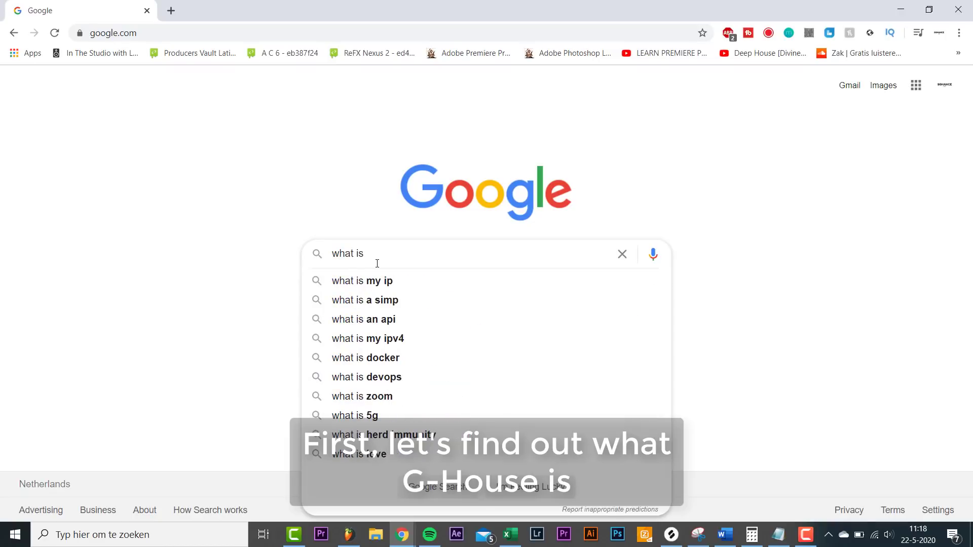
- Search Google for "what is G House?" and highlight the article passage on what G House is and where it came from
text(se?)
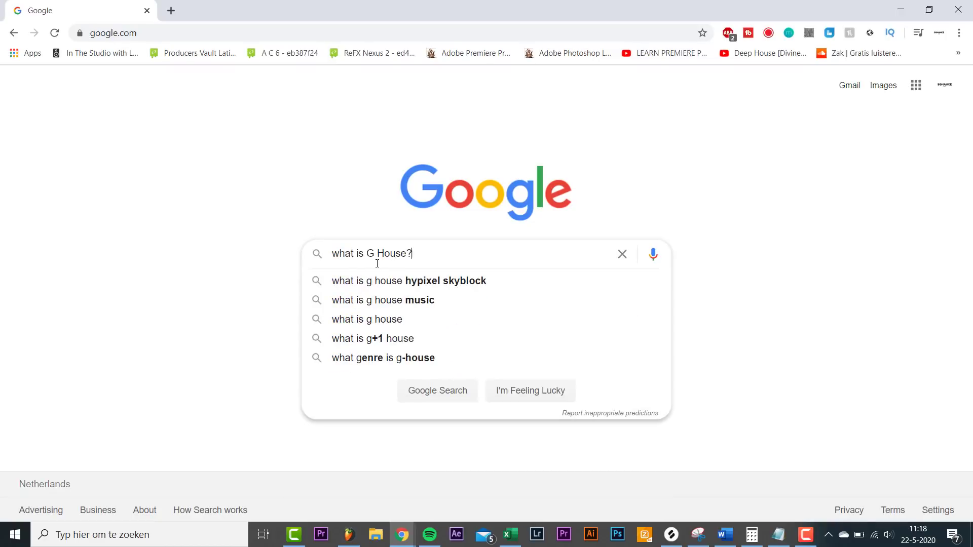
key(Return)
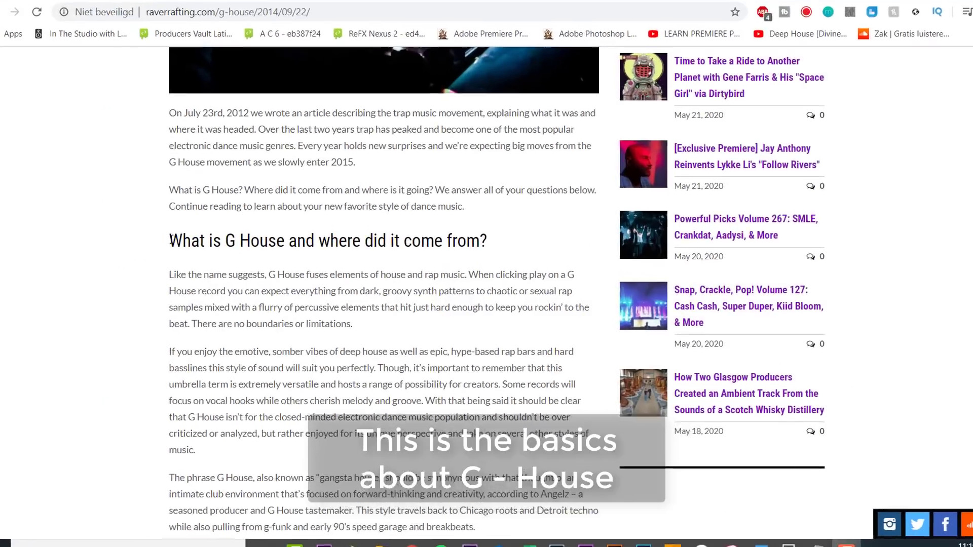
drag(104, 233, 312, 252)
drag(427, 215, 609, 274)
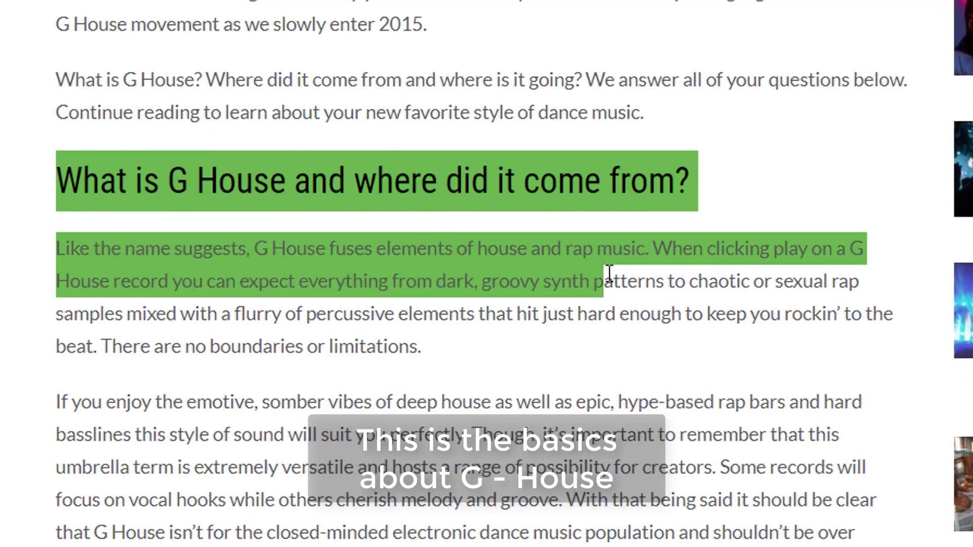
drag(692, 293, 824, 345)
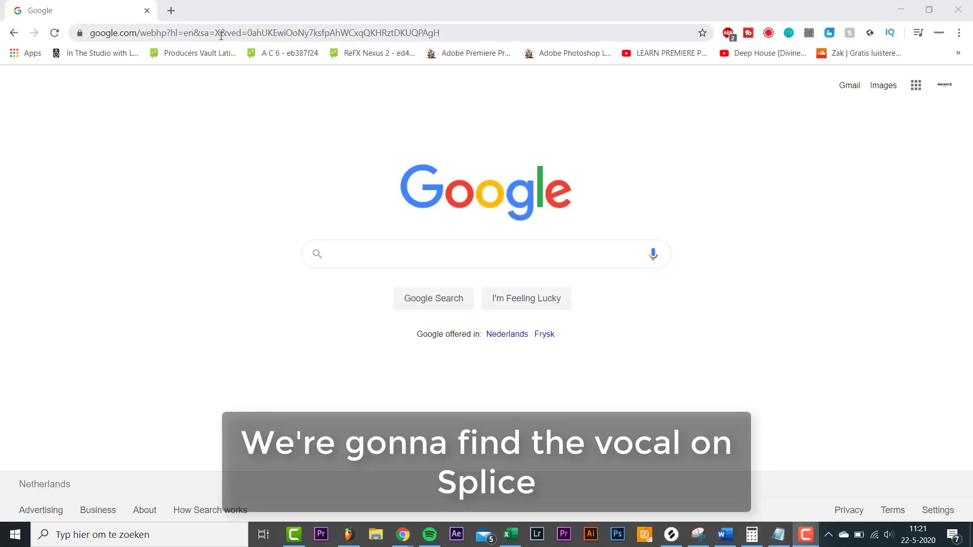
- Go to splice.com and open the Hip Hop genre's sample listing
click(221, 35)
text(splice.com)
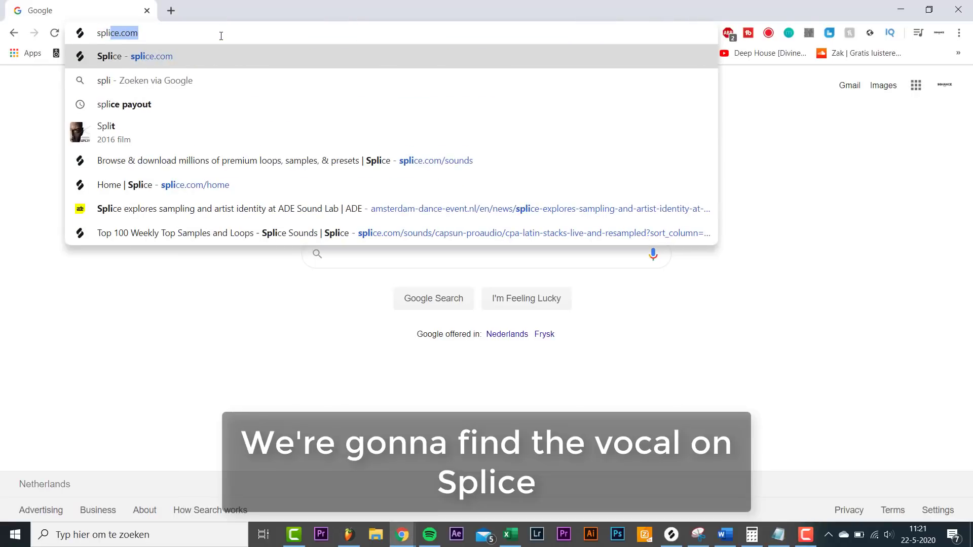
key(Return)
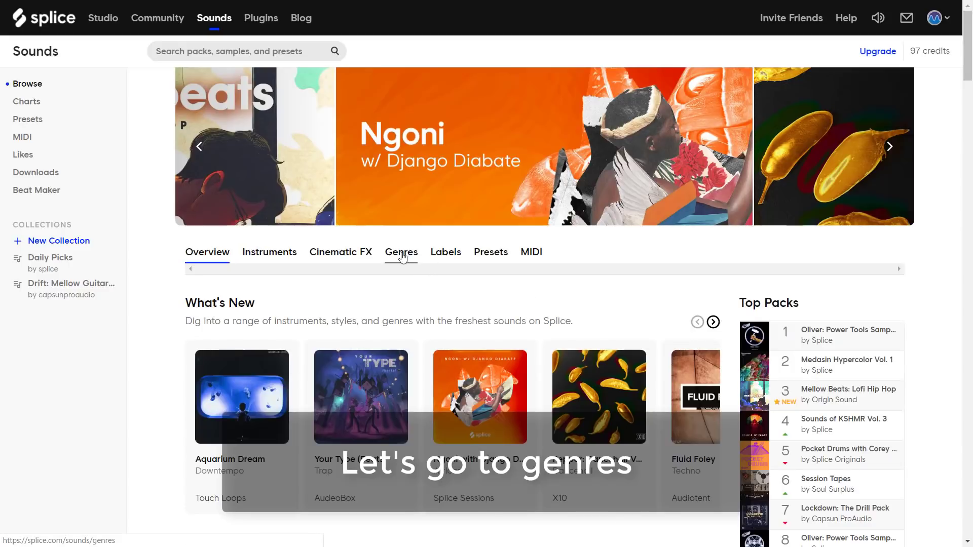
click(403, 256)
click(492, 319)
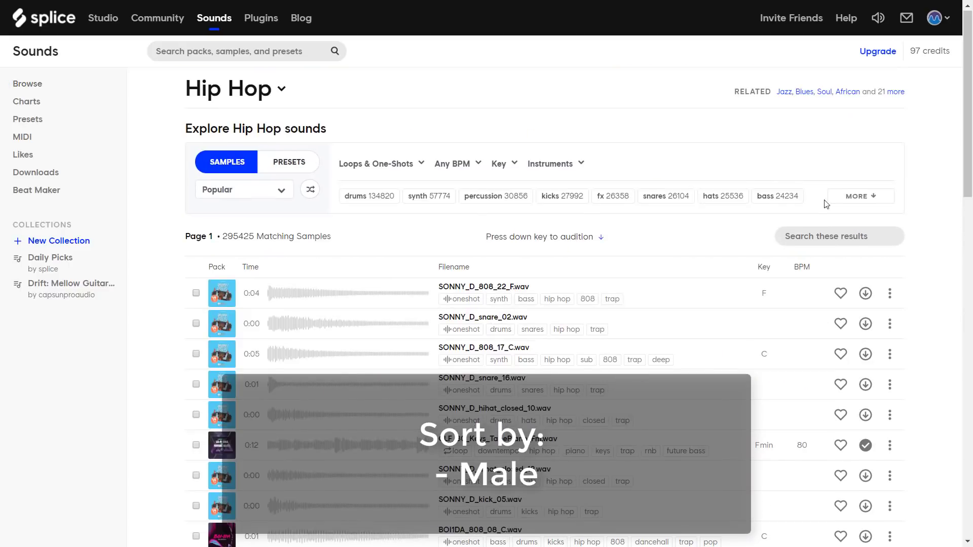
- Filter the Hip Hop samples by the male, vocals and hooks tags
click(860, 196)
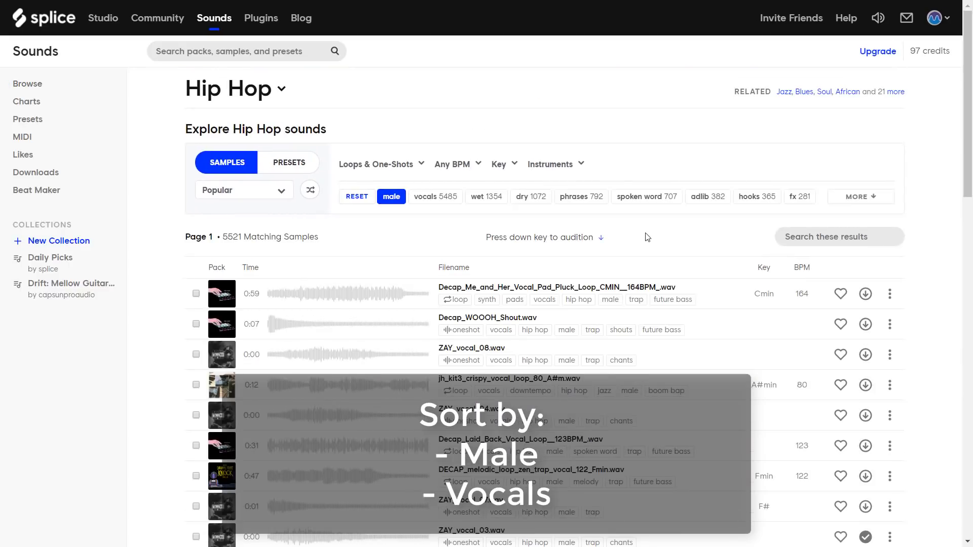
click(442, 201)
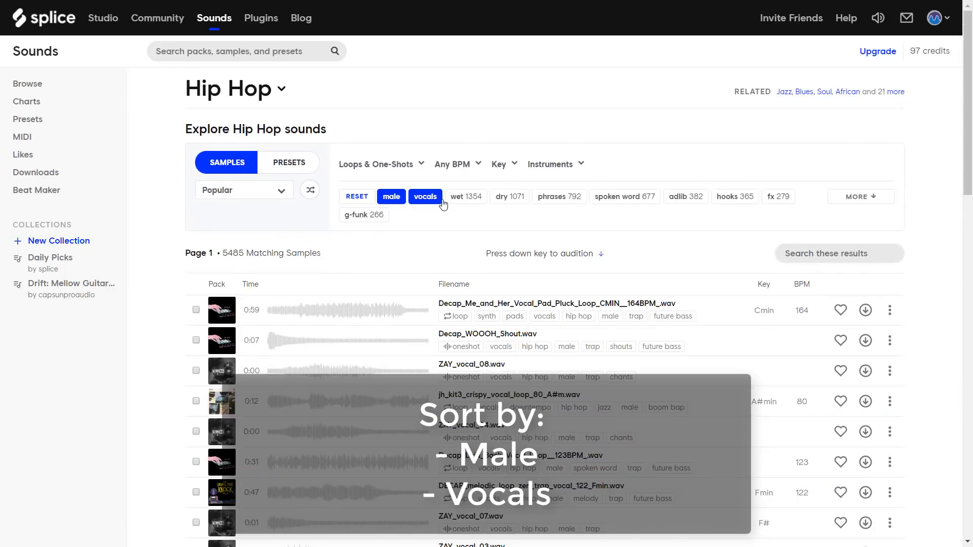
scroll(443, 204, down, 1)
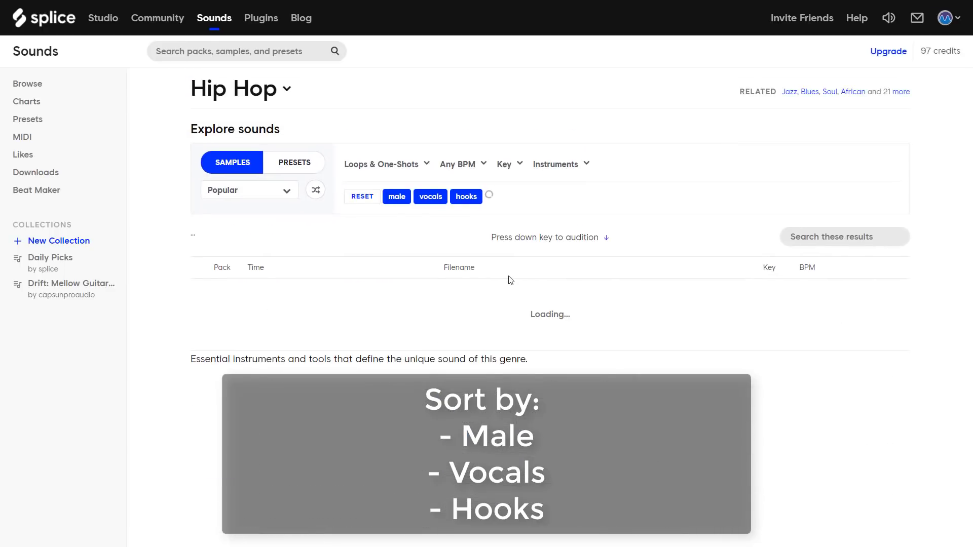
- Audition the filtered male vocal hooks, including YNG_100_male_vocal_hook_baby_bounce_Dm and YNG_120_rap_vocal_hook_brodi_pitched_Fm
click(251, 320)
scroll(251, 321, down, 1)
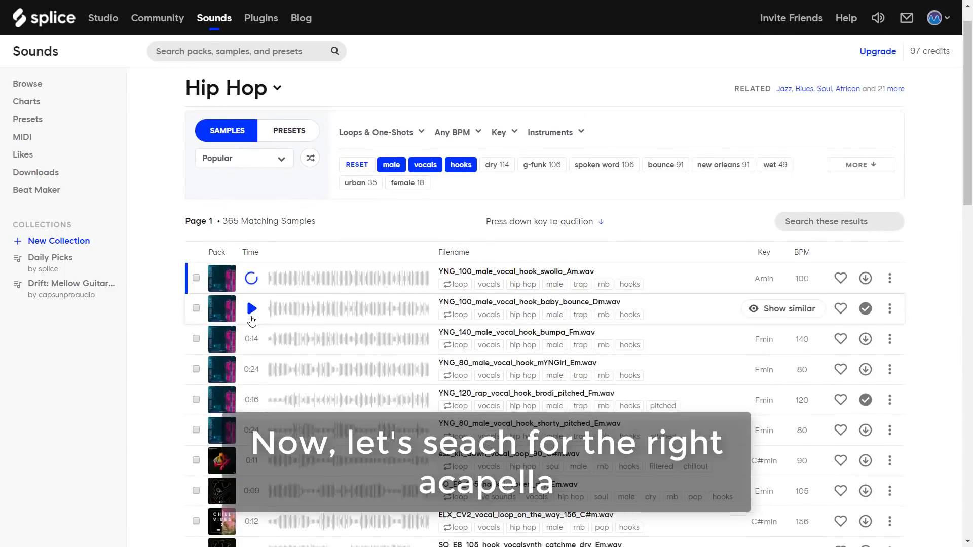
scroll(251, 321, down, 1)
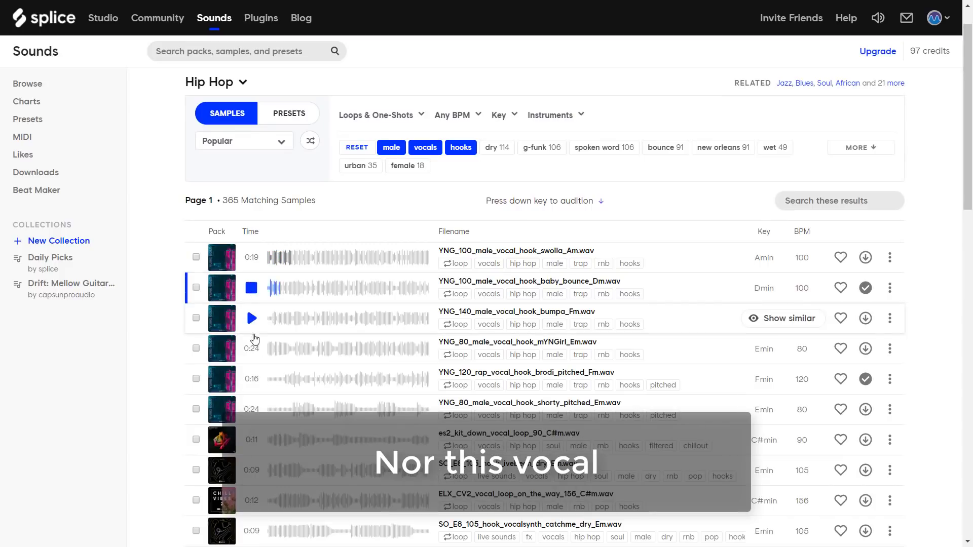
click(253, 380)
scroll(254, 375, down, 1)
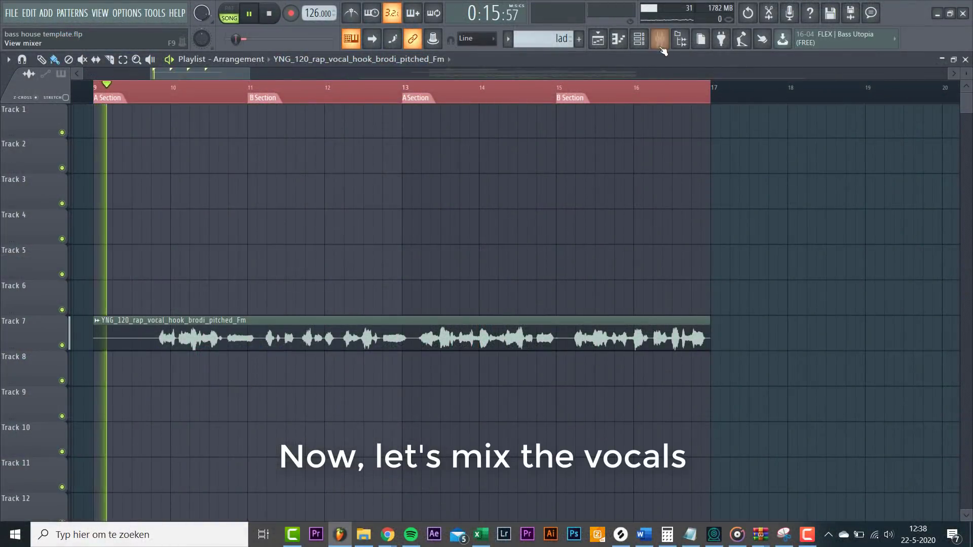
- Switch to FL Studio and open the mixer for the rap vocal hook
click(660, 40)
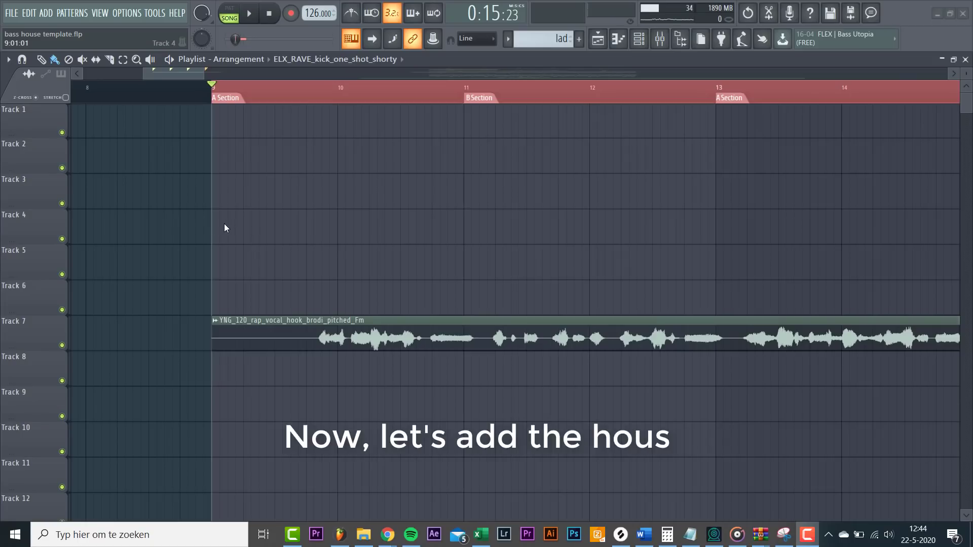
- Place the ELX_RAVE_kick_one_shot_shorty sample on every beat of Track 4, starting at bar 9
click(221, 225)
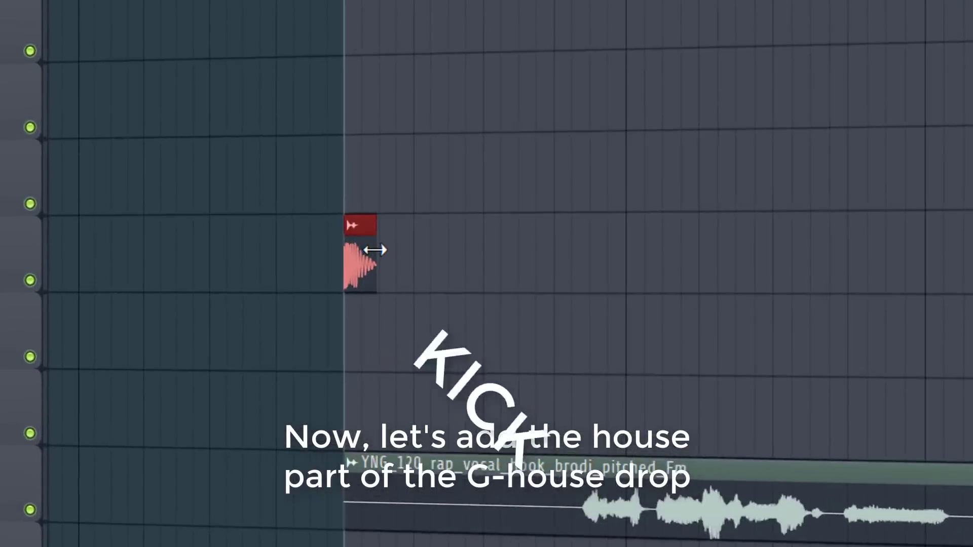
click(585, 257)
key(space)
click(693, 276)
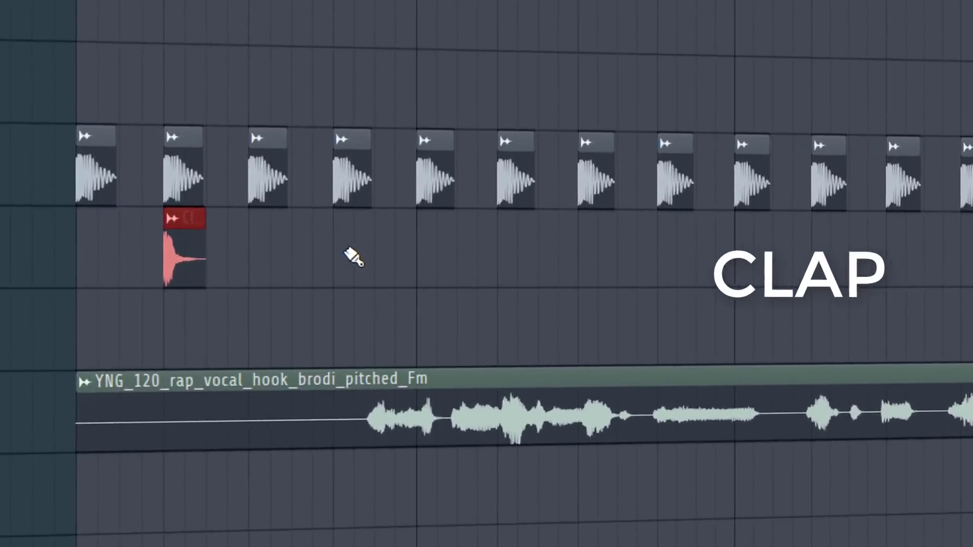
- Place the Clap 2 sample under every second kick on Track 5 and go through its mixer effects
click(386, 262)
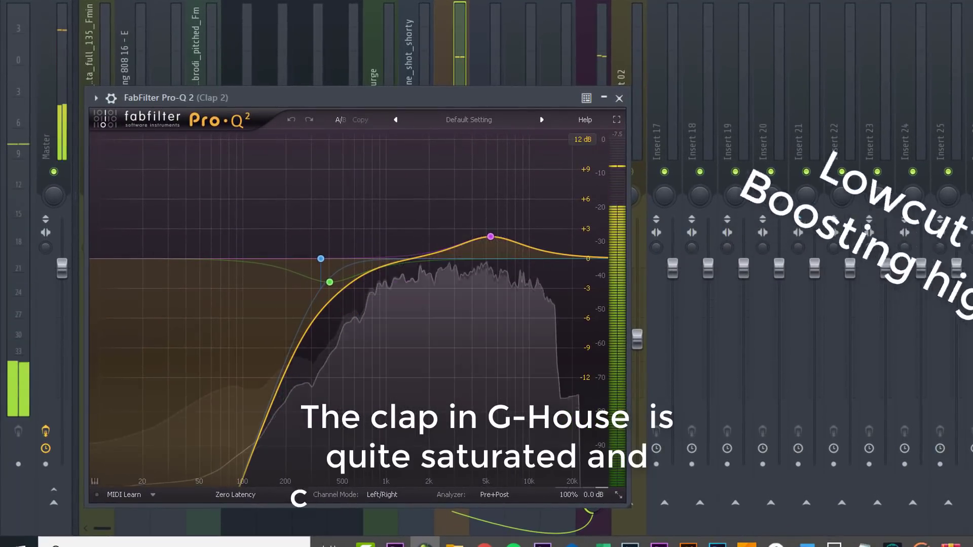
click(924, 110)
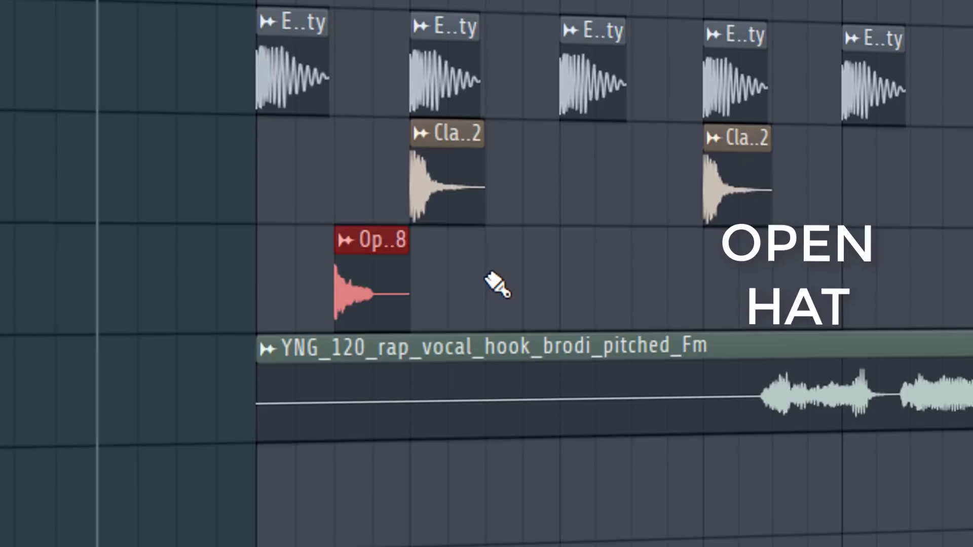
- Place Open Hat 8 clips on the offbeats between the kicks on Track 6 and play the drum pattern
click(494, 284)
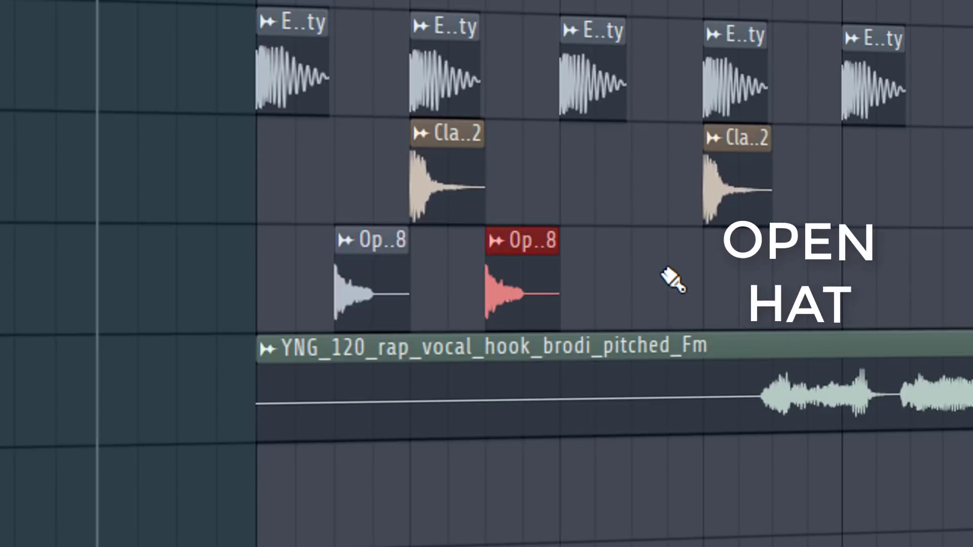
click(674, 279)
click(781, 281)
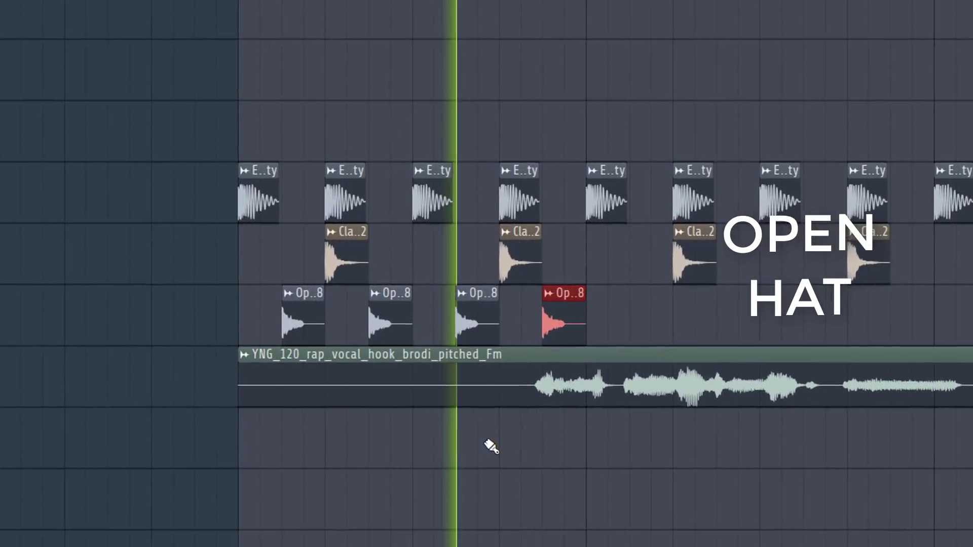
key(space)
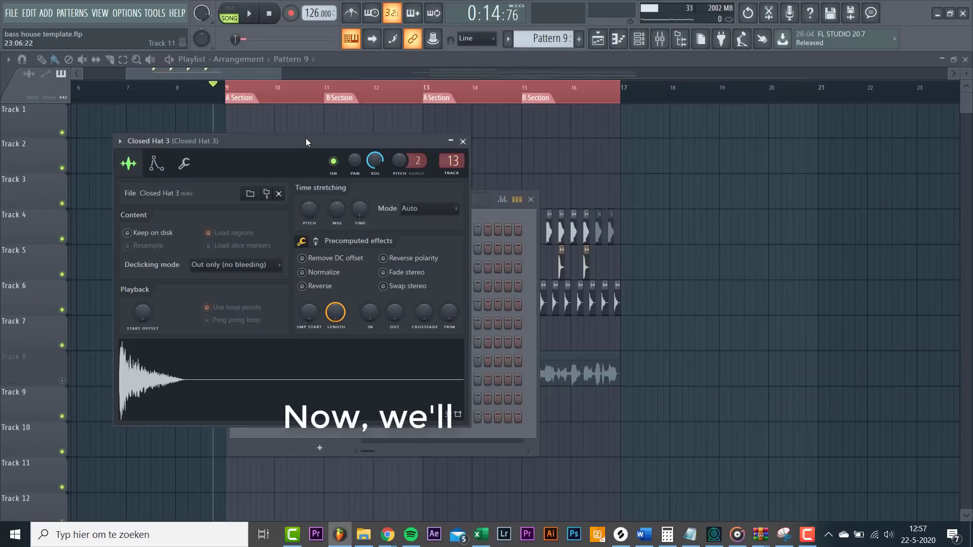
- Enter four evenly spaced C5 notes across two bars in the Closed Hat 3 channel's piano roll
click(534, 272)
right_click(310, 369)
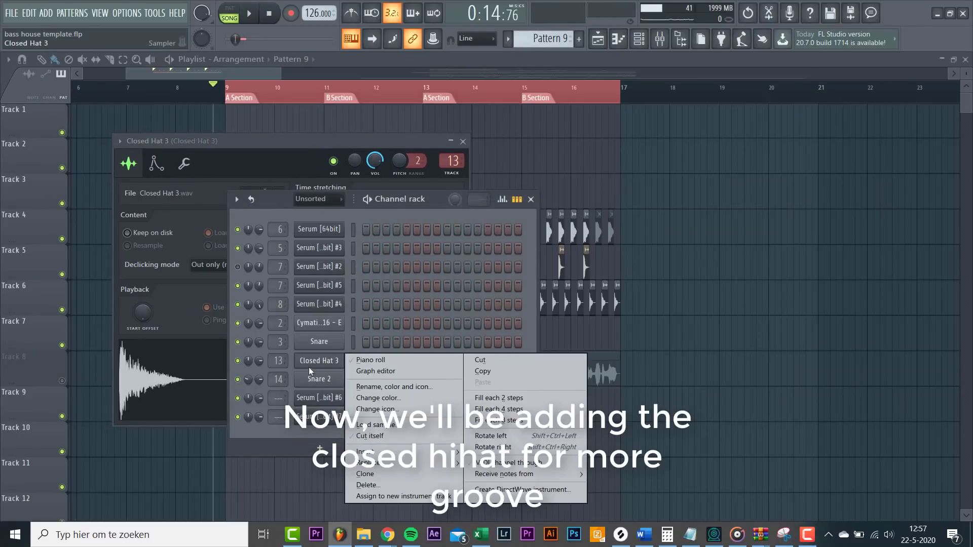
click(371, 360)
click(90, 269)
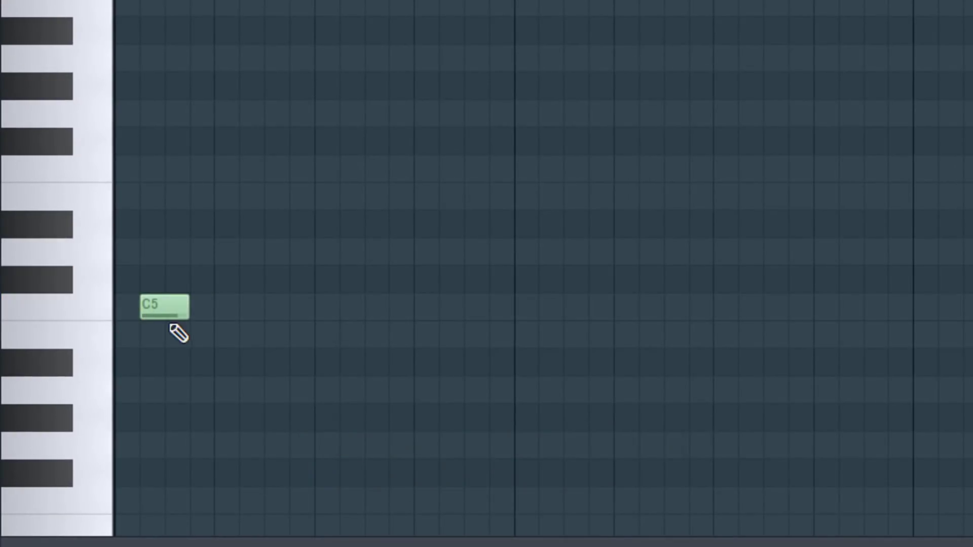
key(ctrl+b)
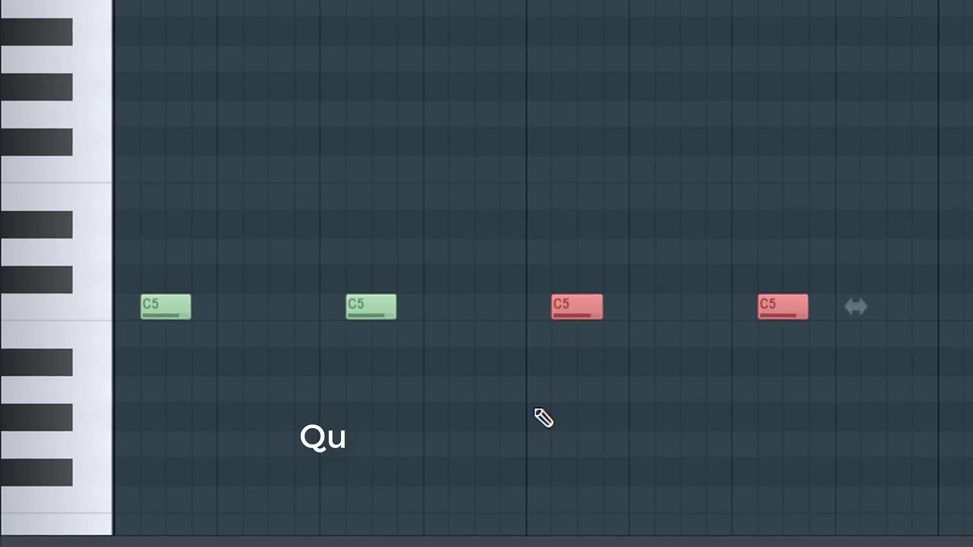
key(ctrl+d)
- Quantize the closed hat notes slightly off the grid and play them back
key(alt+q)
key(Return)
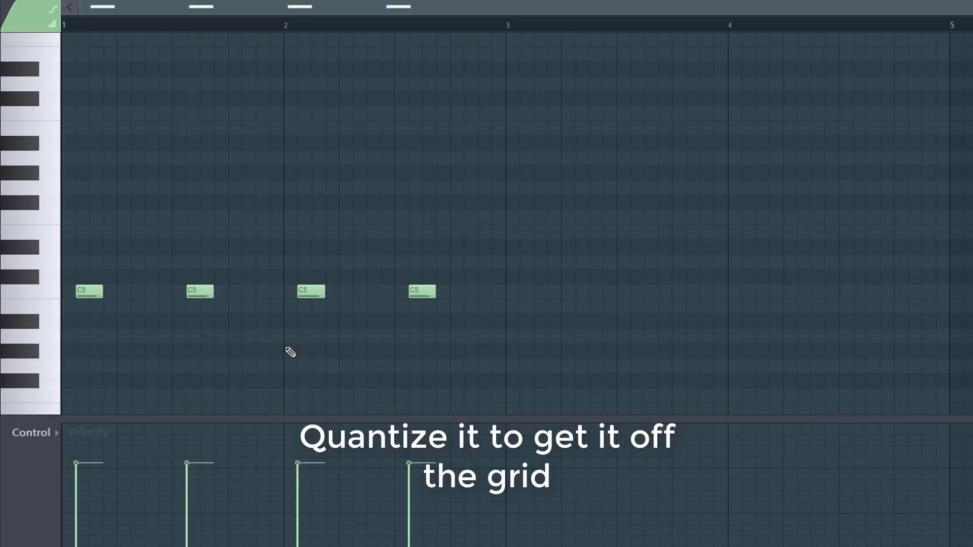
key(space)
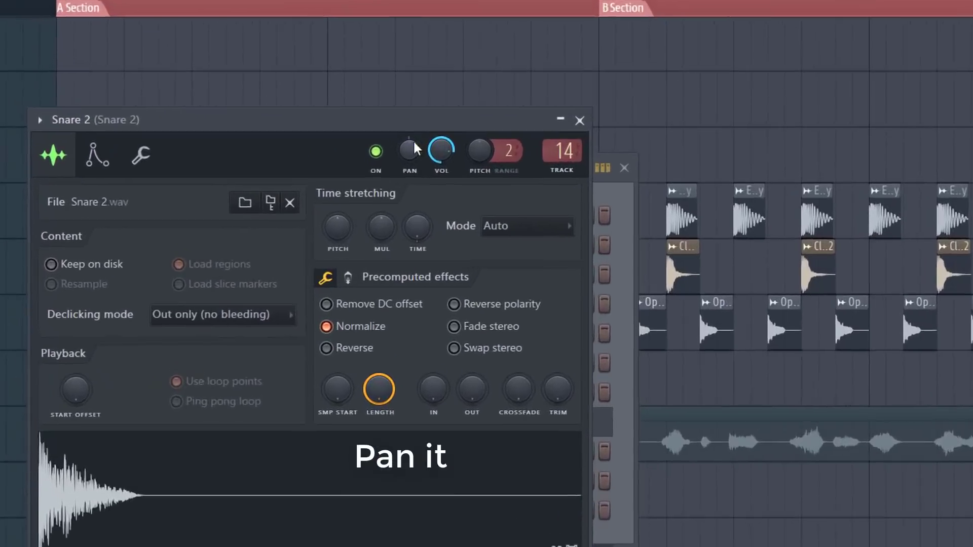
- Pan the Snare 2 channel and enter three C5 notes in its piano roll near the ends of bars 1 and 2
drag(396, 187, 396, 182)
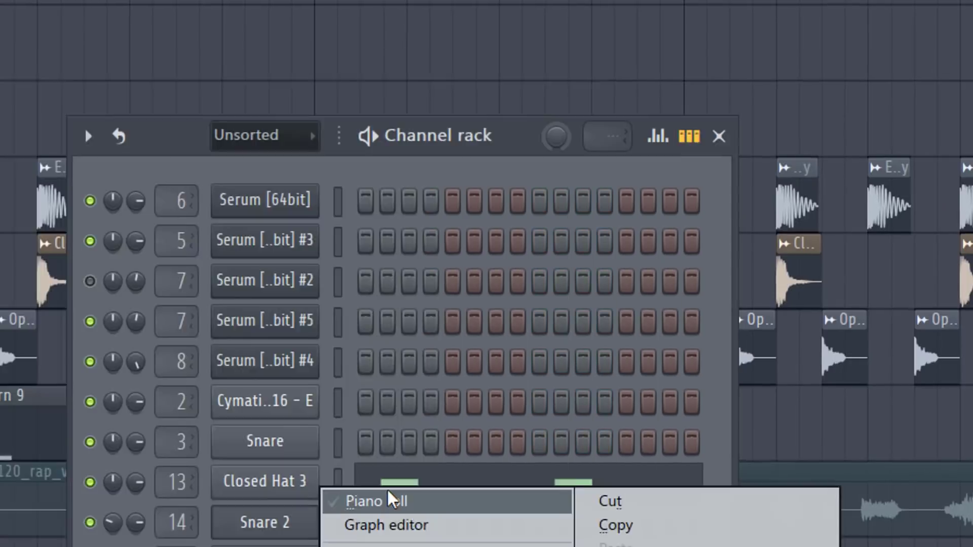
click(358, 497)
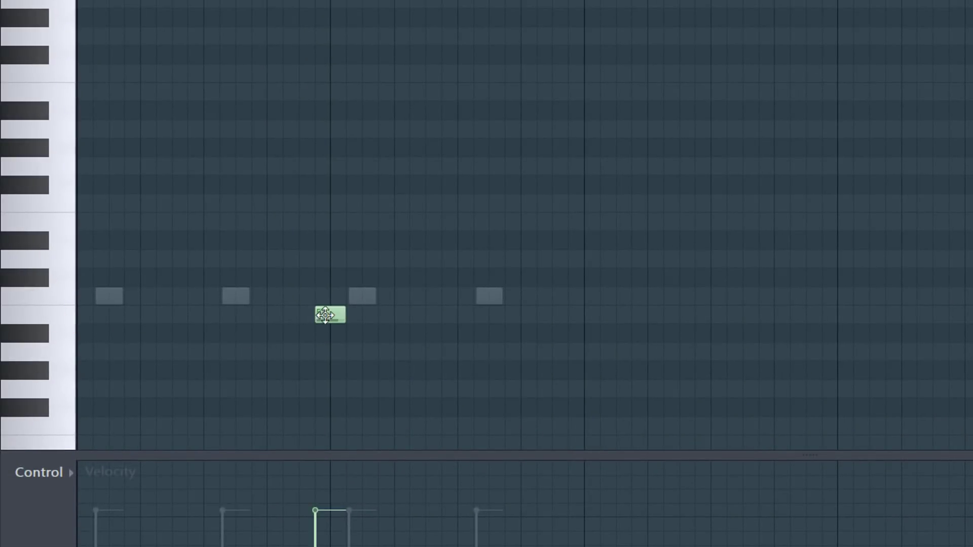
click(545, 315)
click(585, 315)
drag(604, 334, 561, 301)
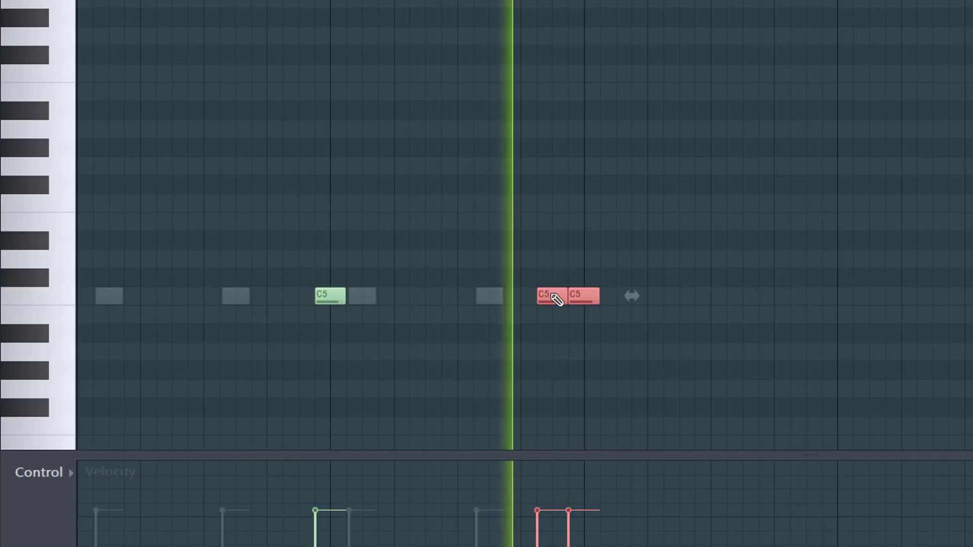
- Quantize the Snare 2 notes off the grid with the mpc60 70% template
right_click(618, 376)
key(ctrl+q)
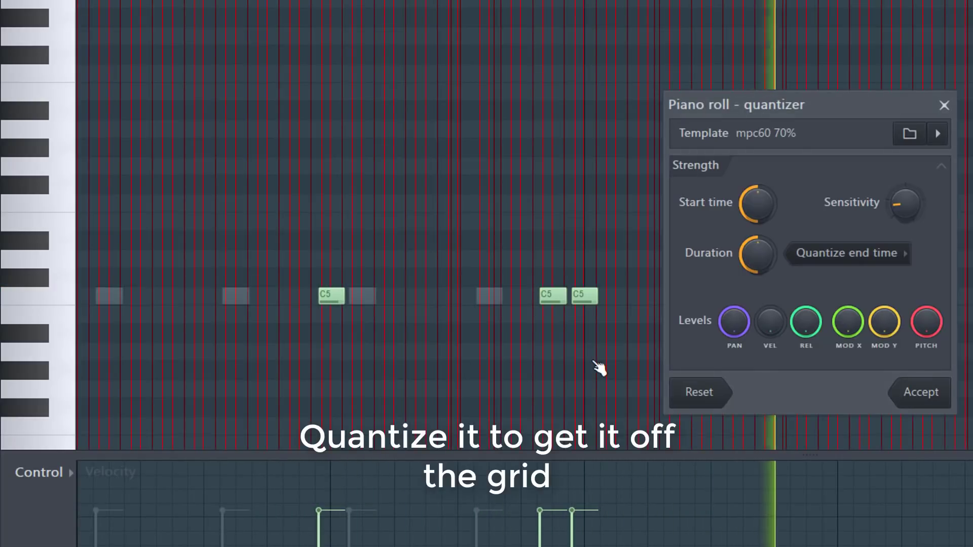
key(Escape)
- Enable the Fruity soft clipper and Transient Processor effects on the DRUM BUSS mixer track
click(966, 98)
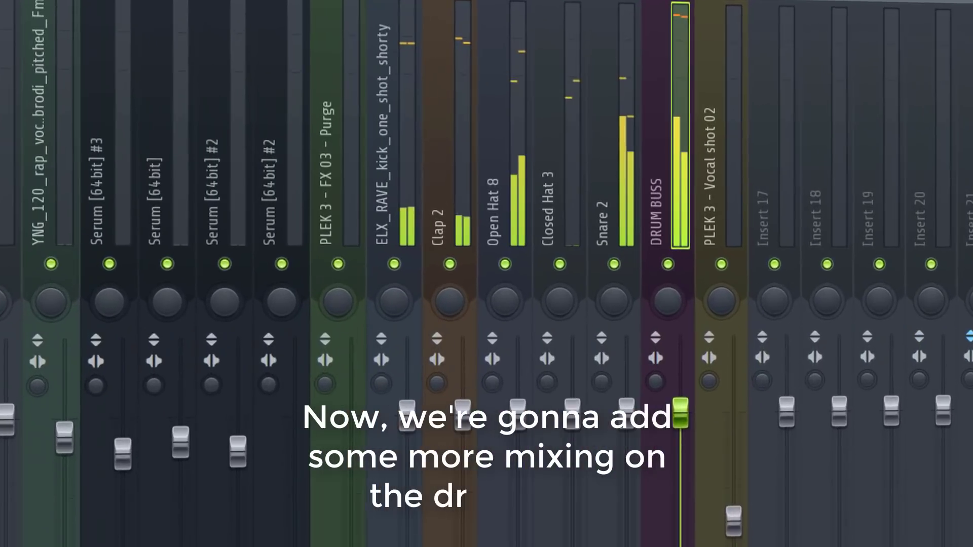
click(923, 101)
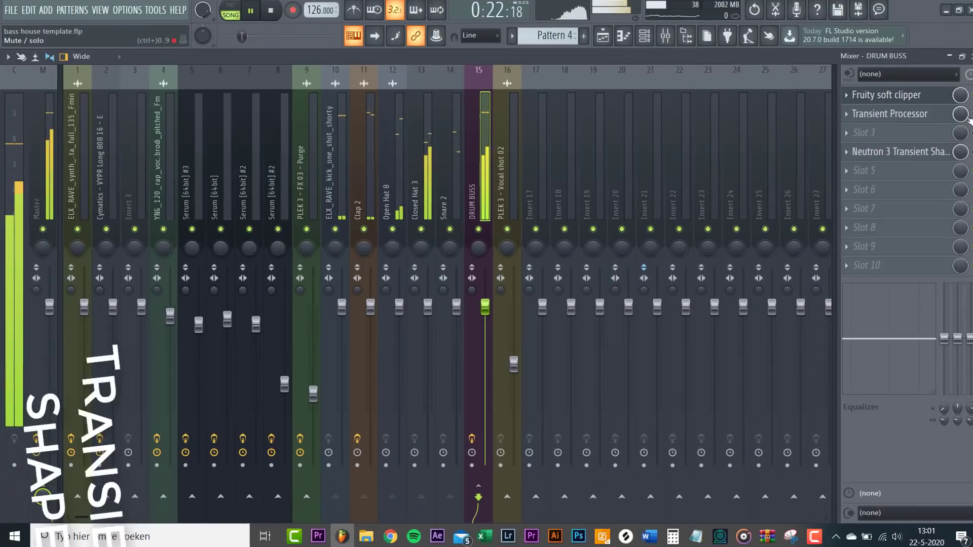
click(924, 115)
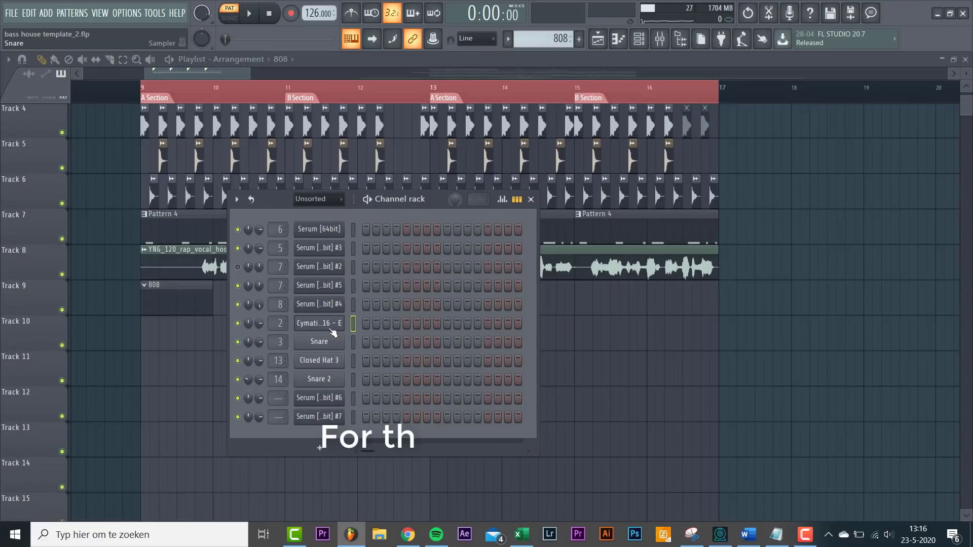
- Open the volume envelope settings of the Cymatics VYPR Long 808 16 channel and set its root note to E4
click(332, 324)
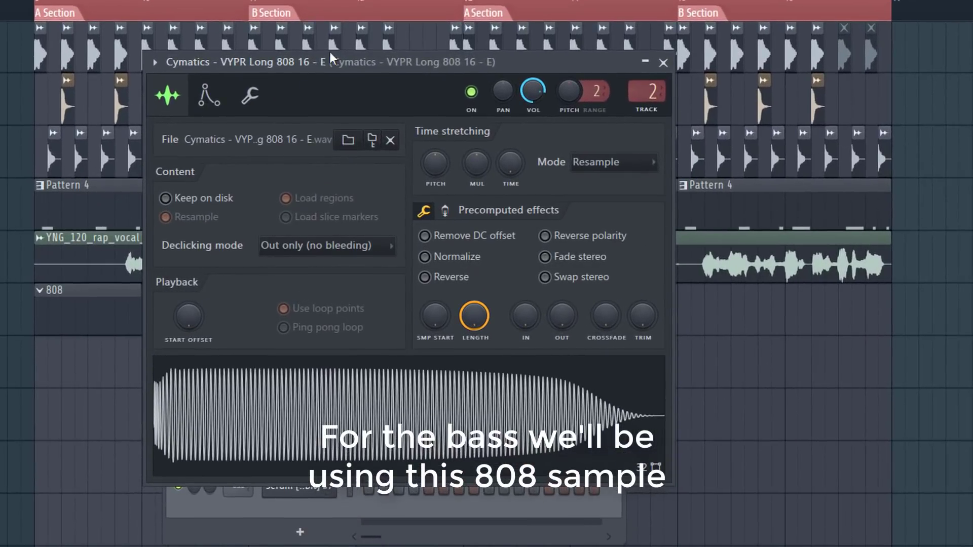
click(251, 114)
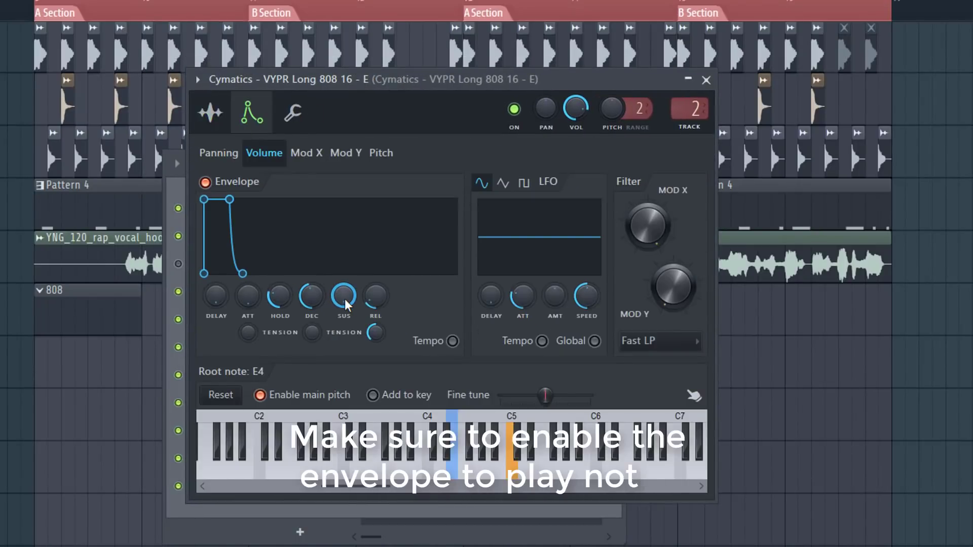
right_click(449, 424)
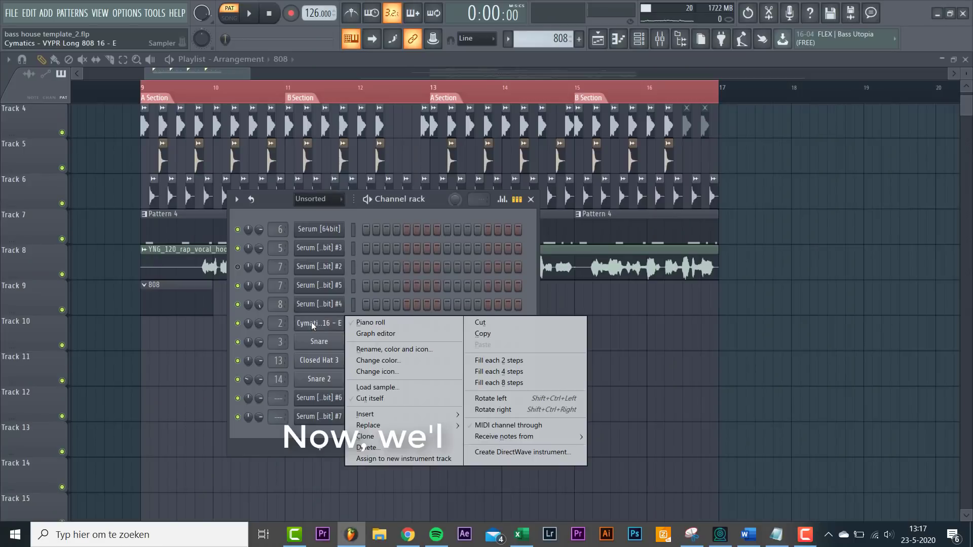
- Draw the slow opening of the 808 bass line with F4 notes in bar 1 and a long F#4 note in bar 2
click(368, 323)
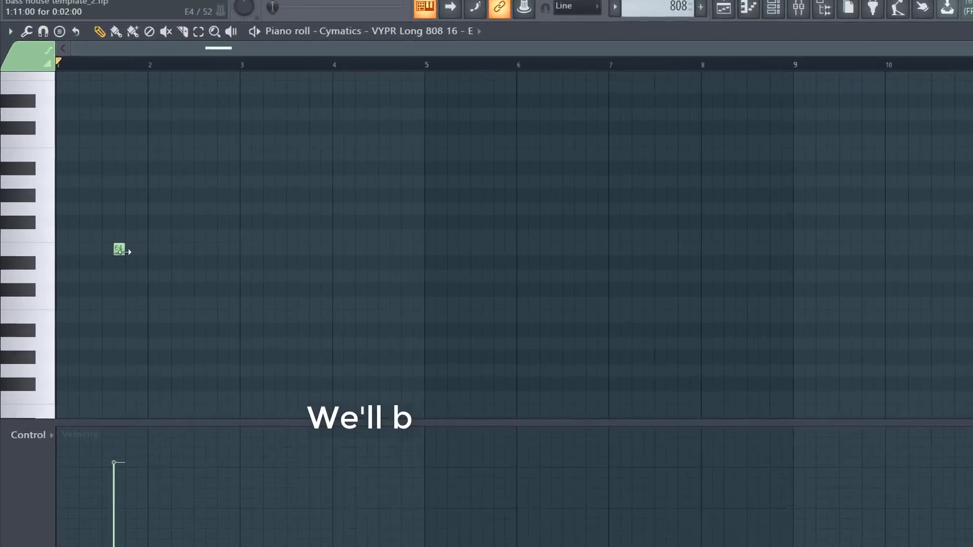
drag(104, 239, 160, 239)
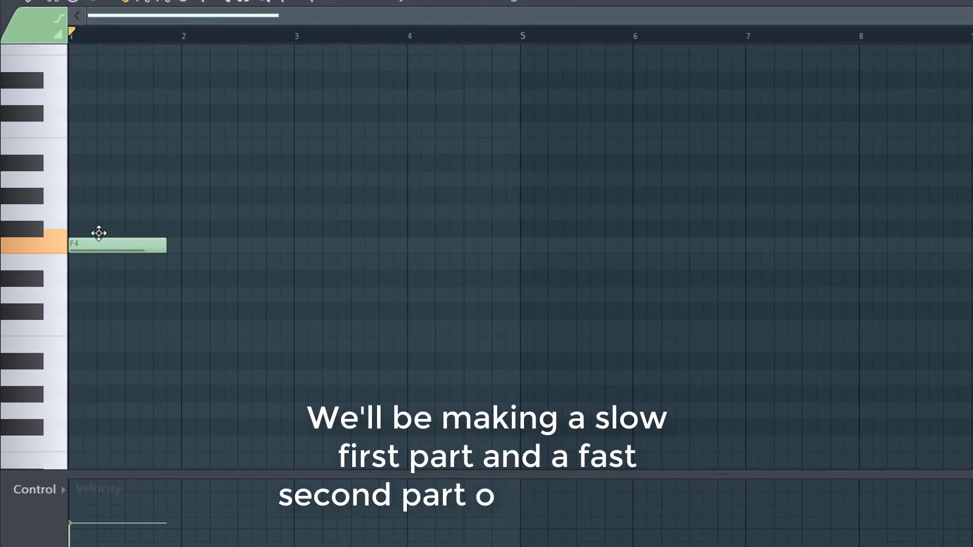
drag(133, 236, 140, 242)
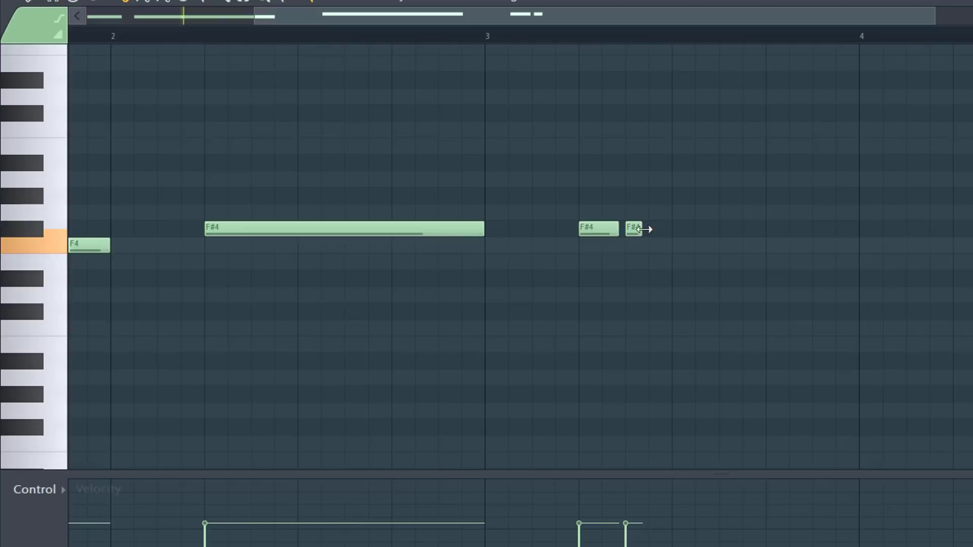
- Add a short C5 after the two F#4 notes in bar 3, shift these notes toward the bar's end, and fill bar 4 with four F4 notes
click(654, 128)
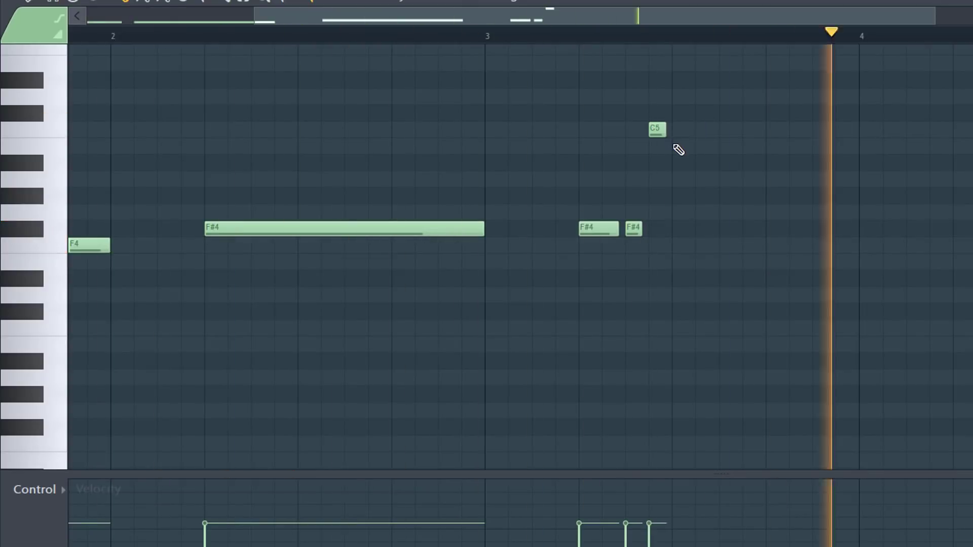
drag(578, 88, 718, 270)
key(shift+Right)
drag(797, 129, 853, 129)
drag(919, 250, 940, 249)
scroll(659, 253, down, 3)
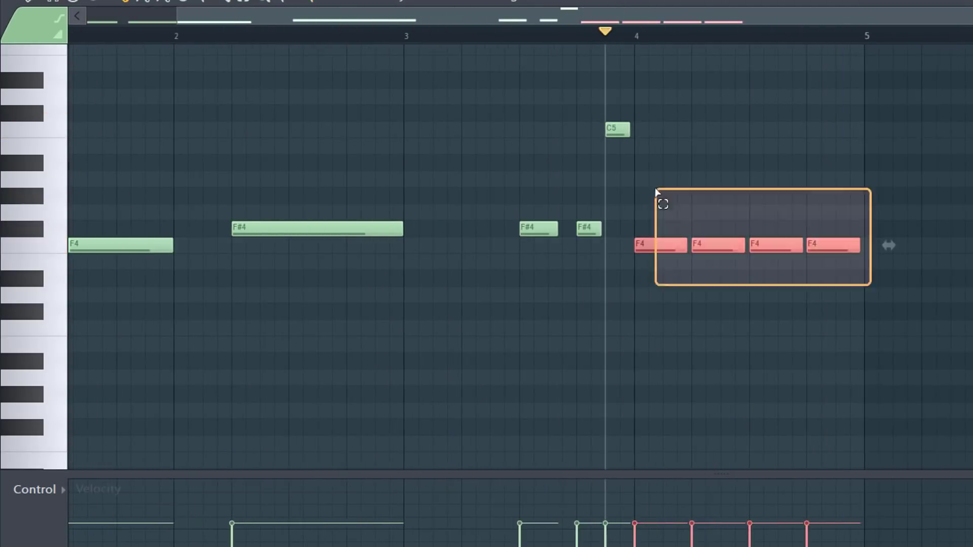
- Duplicate the four-bar 808 line into bars 5 to 8, lower the duplicated C5 note to D4, and play it back
key(ctrl+d)
key(ctrl+b)
scroll(536, 250, up, 2)
scroll(571, 252, right, 3)
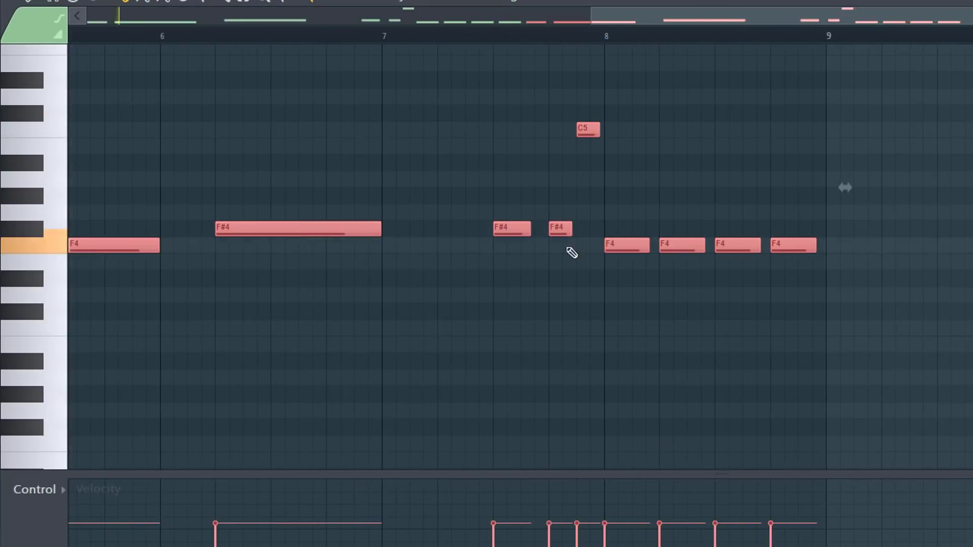
ctrl+click(588, 130)
drag(589, 130, 588, 294)
scroll(356, 260, down, 4)
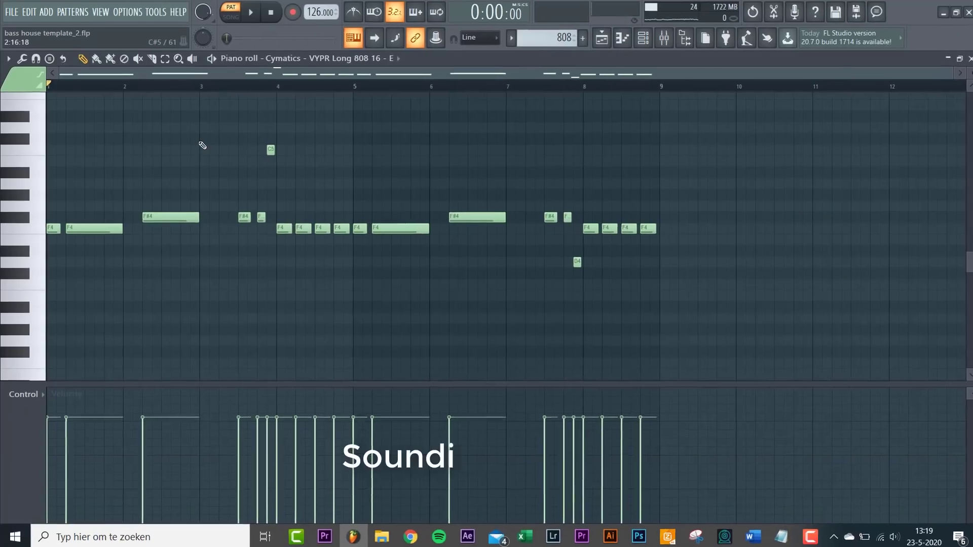
key(space)
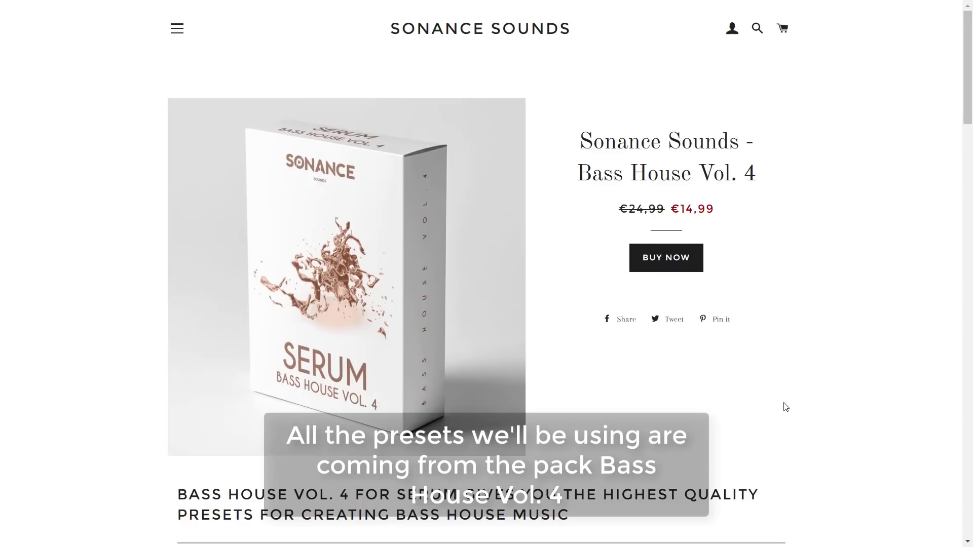
- Look through the Sonance Sounds Bass House Vol. 4 product page for the pack description, demo video and included presets
scroll(785, 407, down, 2)
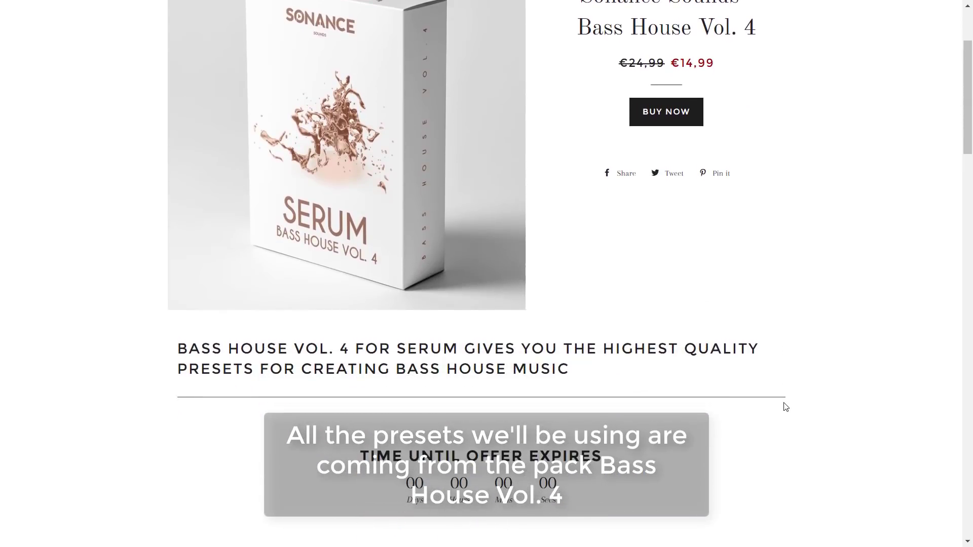
scroll(785, 407, down, 6)
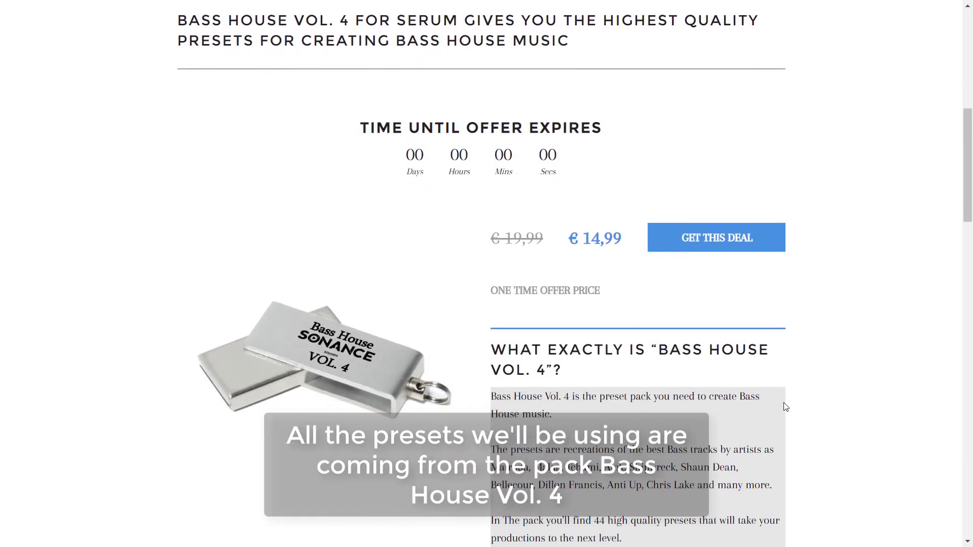
scroll(784, 403, down, 5)
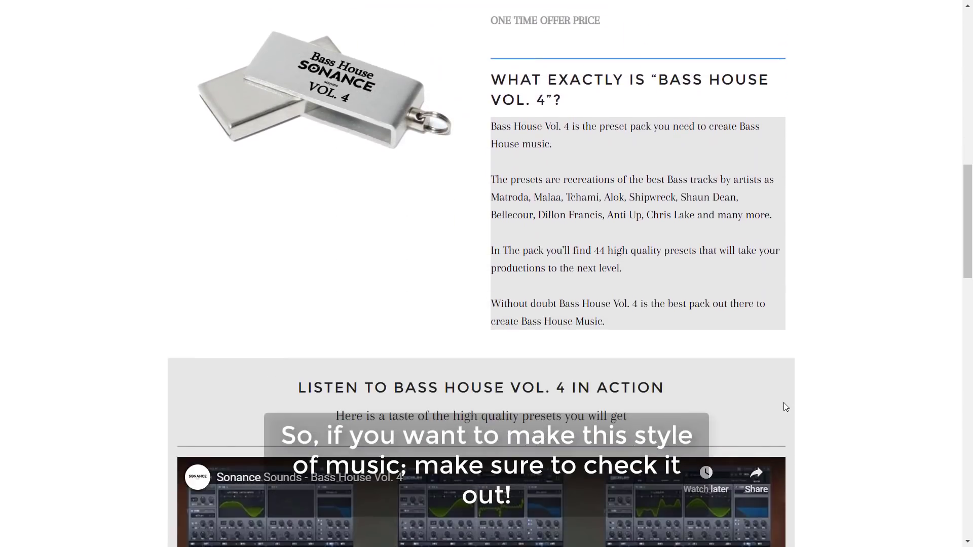
scroll(785, 407, down, 4)
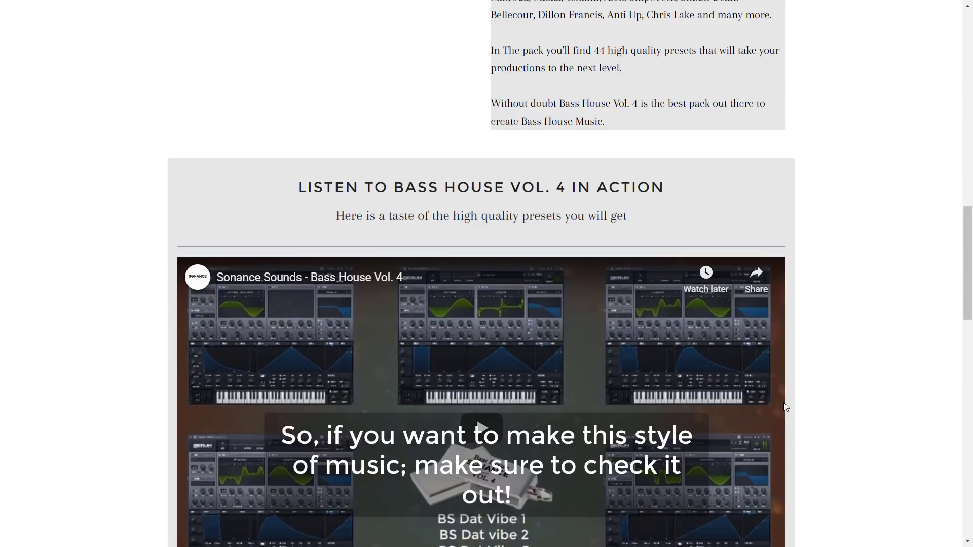
scroll(785, 407, down, 8)
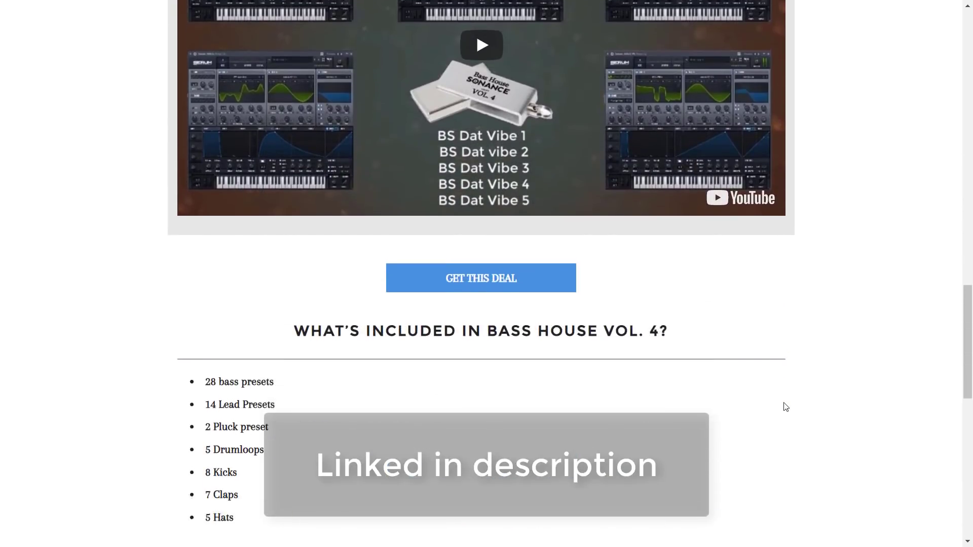
scroll(785, 405, down, 2)
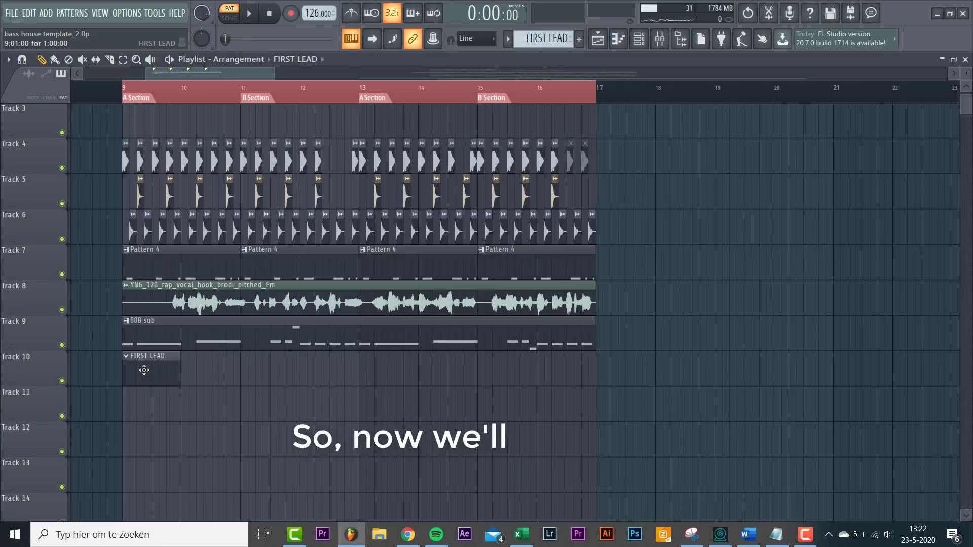
- Copy the first part of the bass line into the Serum [64bit] channel's piano roll in the FIRST LEAD pattern
key(F6)
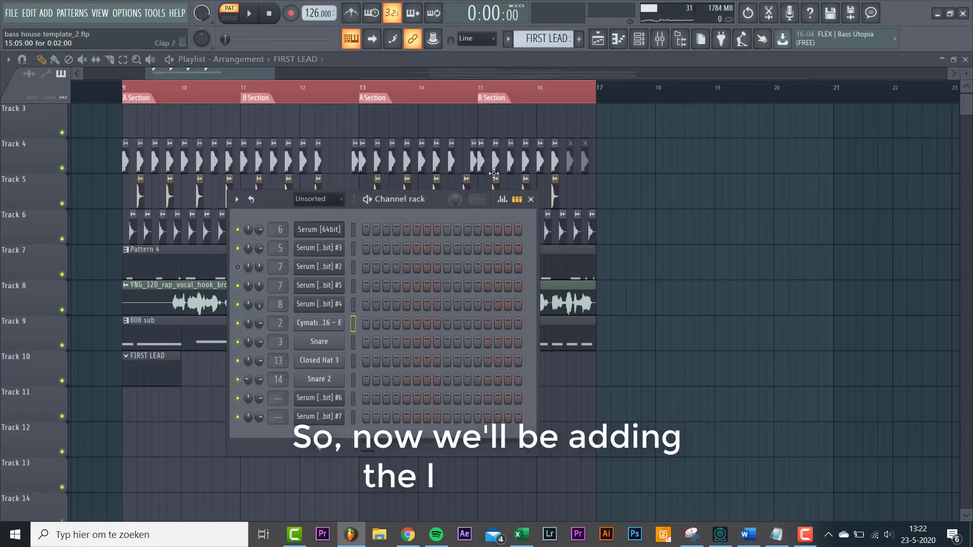
right_click(340, 230)
click(332, 230)
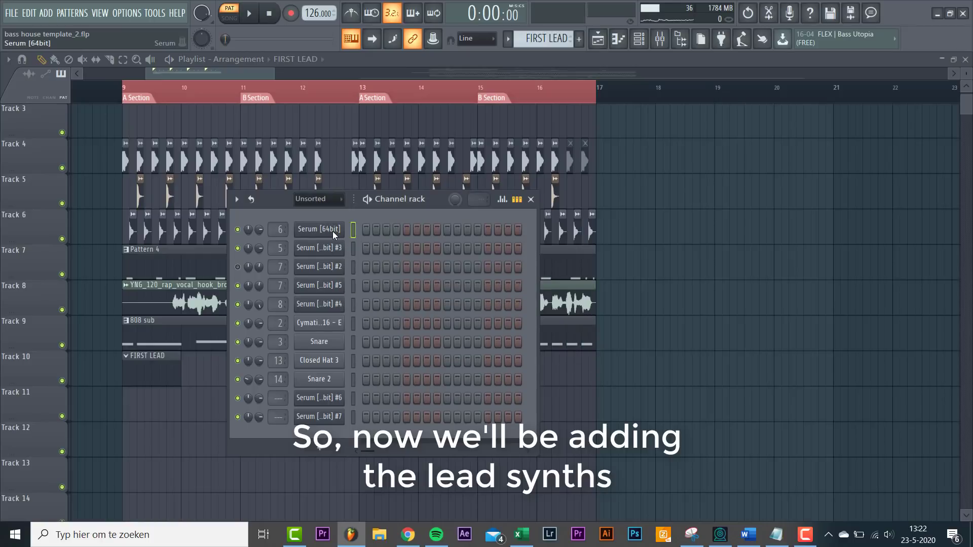
click(332, 231)
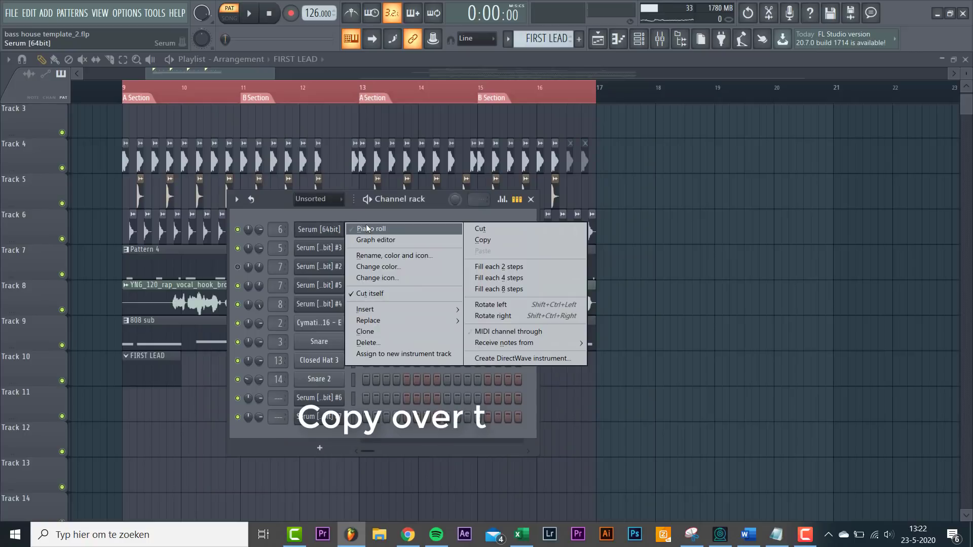
click(366, 228)
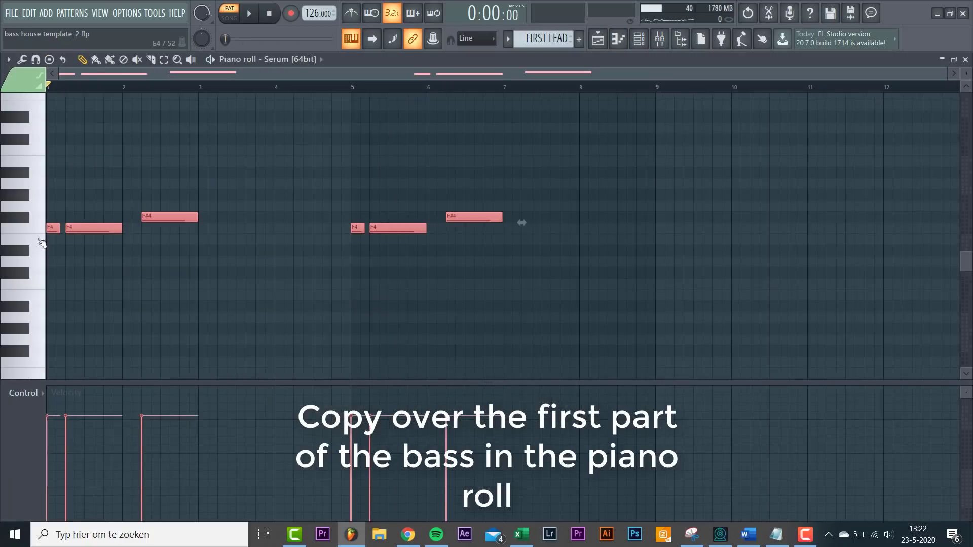
- Delete the short F4 notes at the start of bars 1 and 5 in the lead and play it back
right_click(52, 229)
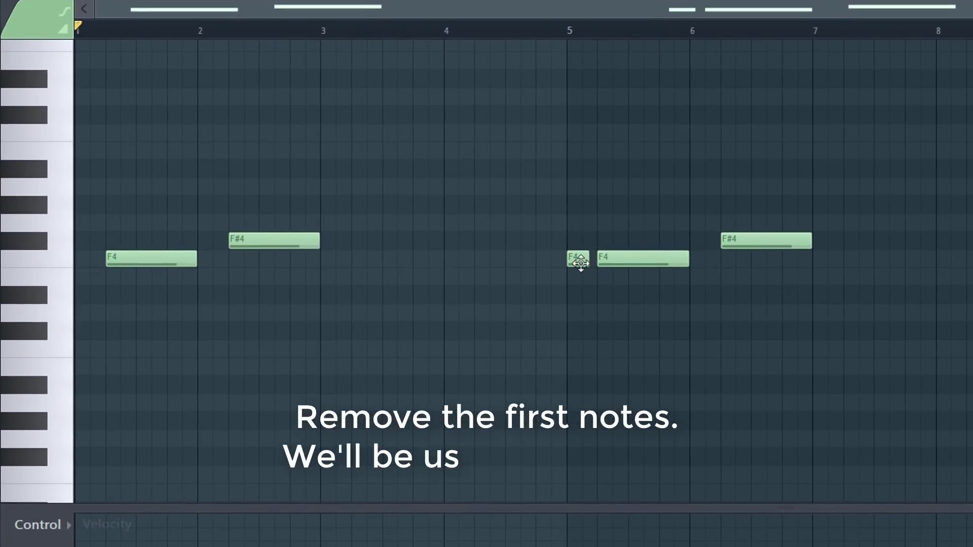
key(space)
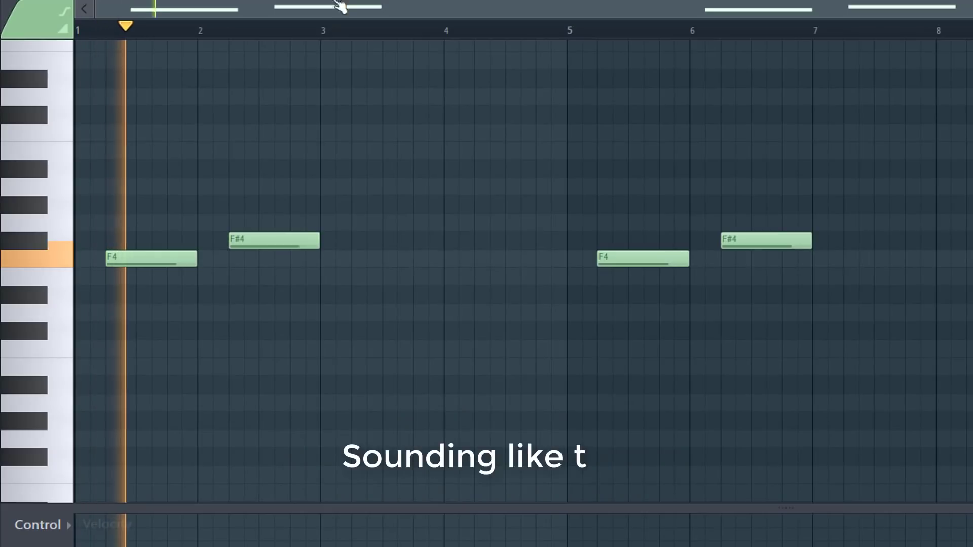
scroll(89, 336, up, 2)
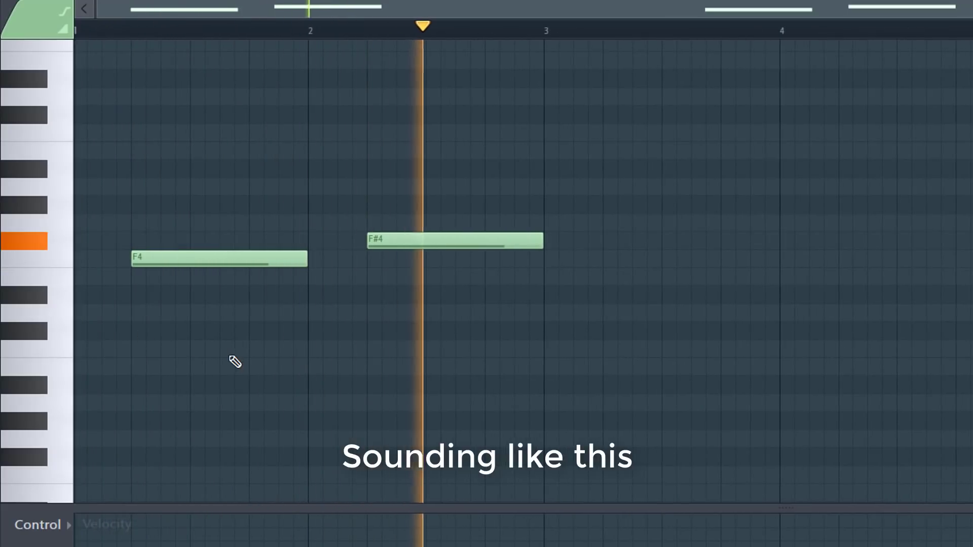
scroll(234, 363, down, 2)
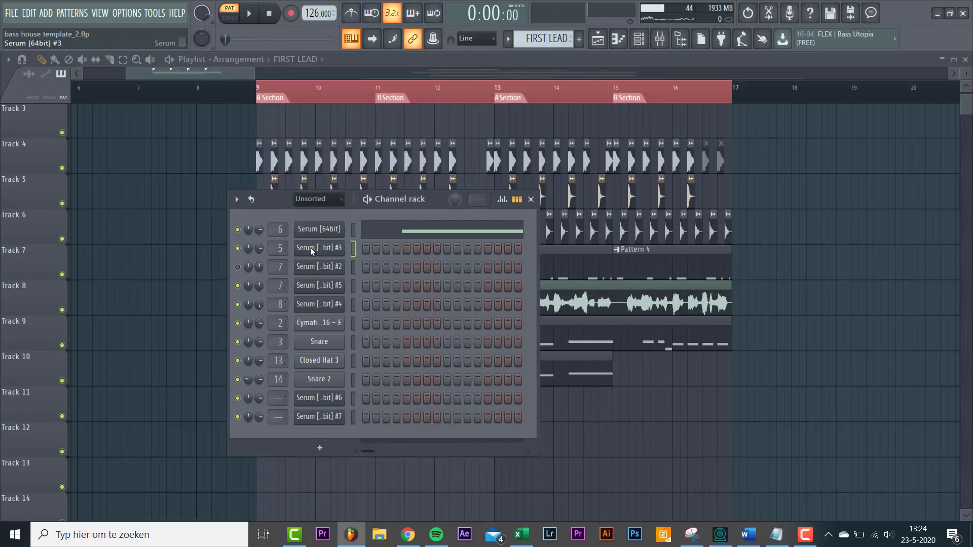
- Add short F4 notes at the start of bars 1 and 5 in the Serum [64bit] #3 channel's piano roll
right_click(344, 246)
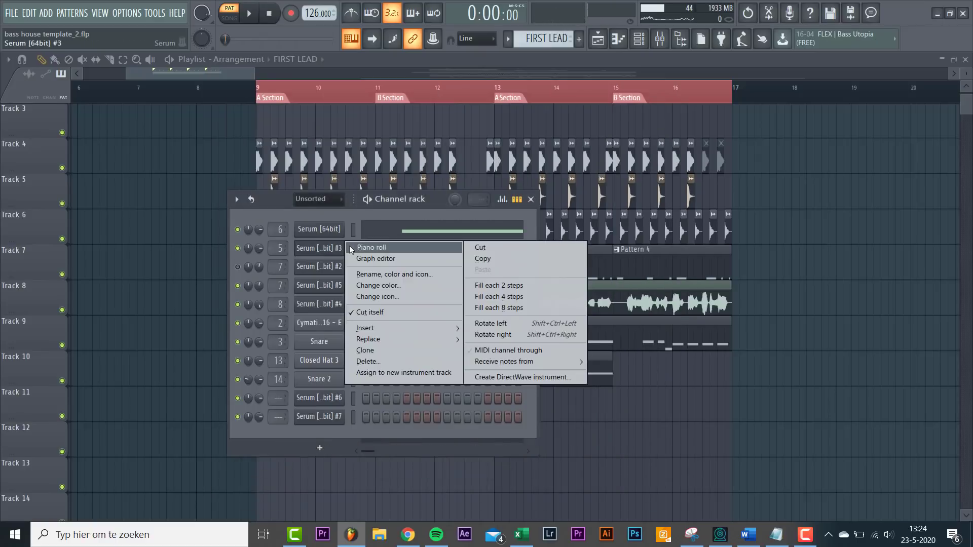
click(349, 245)
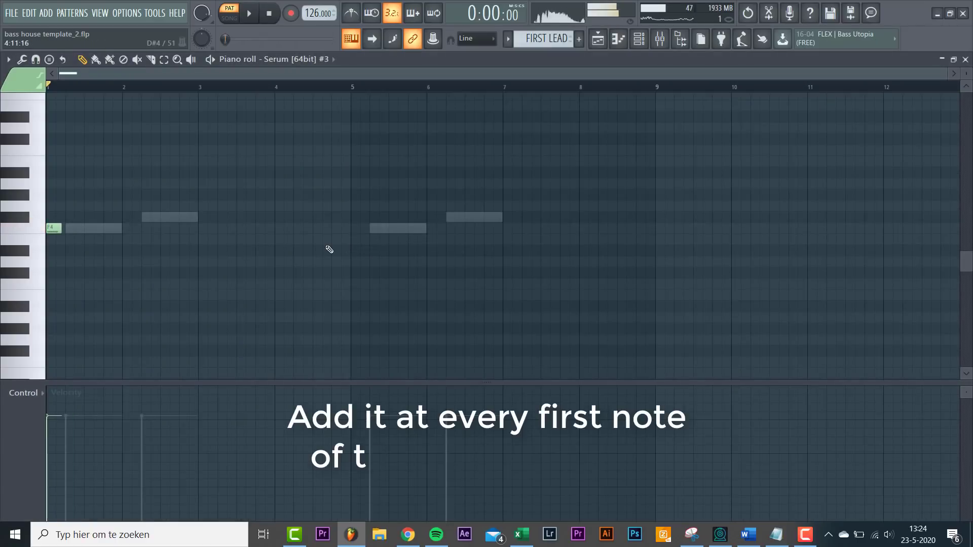
click(350, 230)
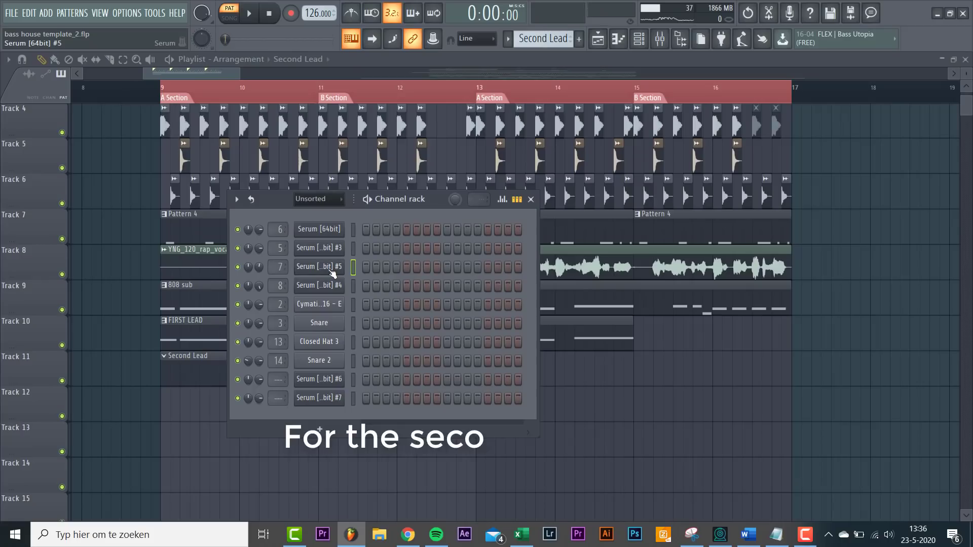
- Audition the LD Matroda preset on the Serum [64bit] #5 channel for the Second Lead pattern
click(318, 267)
drag(568, 148, 362, 134)
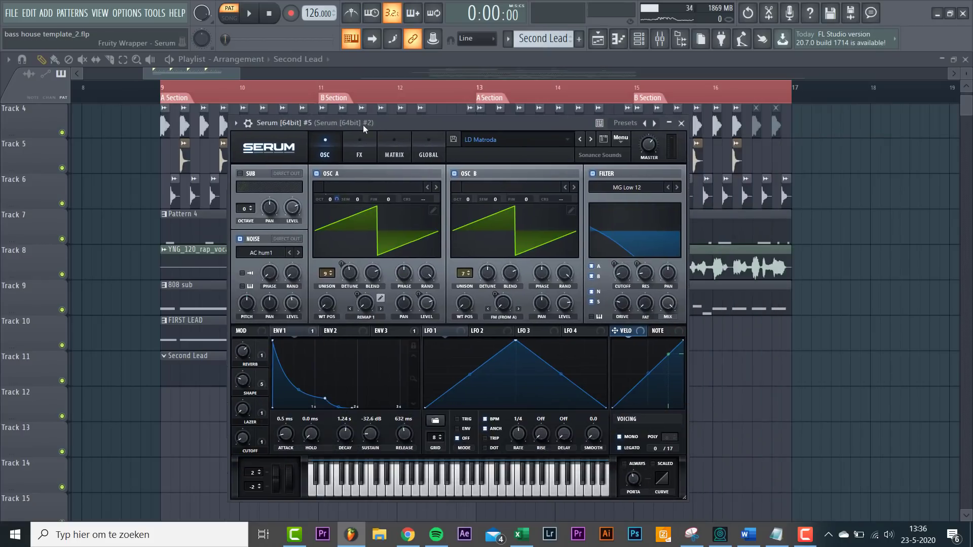
key(q)
key(q)
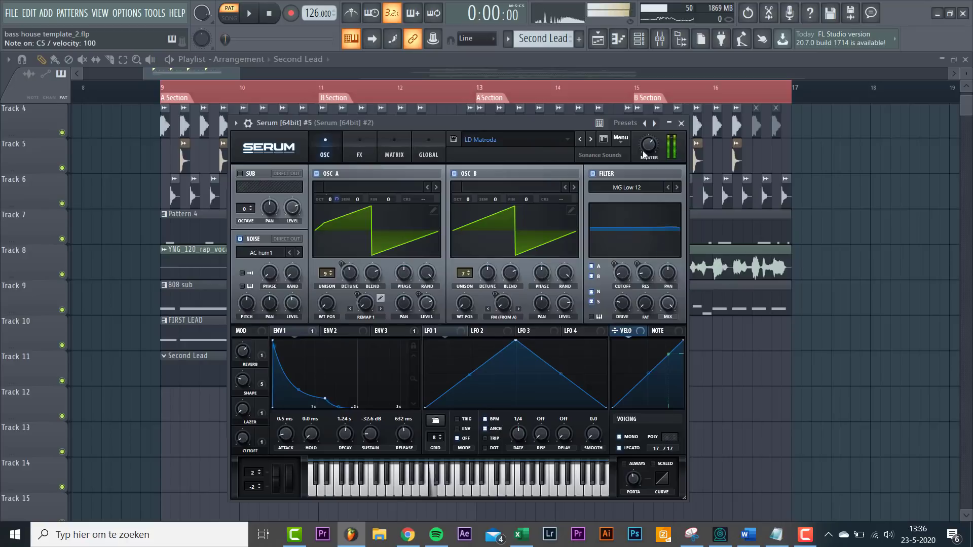
click(682, 123)
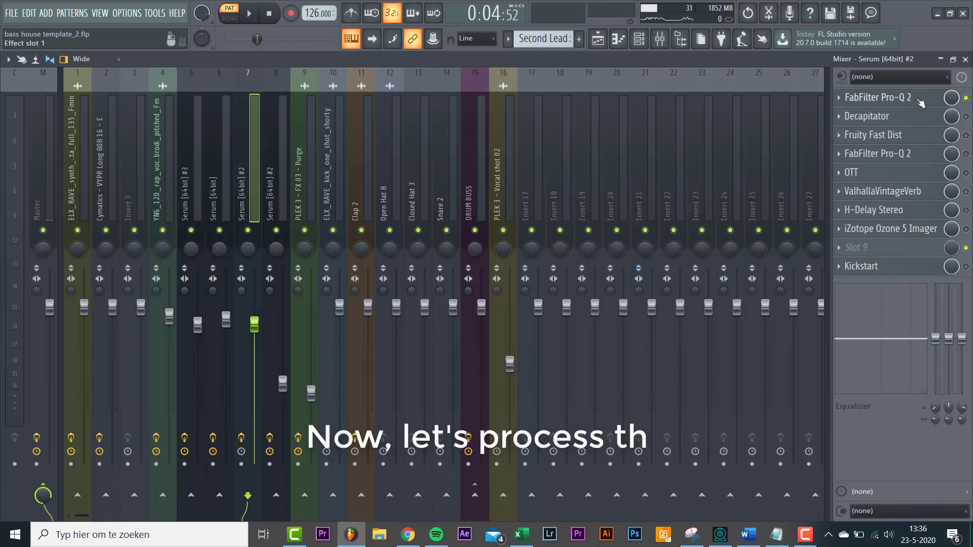
- Examine the first FabFilter Pro-Q 2 equalizer on the Serum [64bit] #2 mixer track while playing the second lead
click(920, 99)
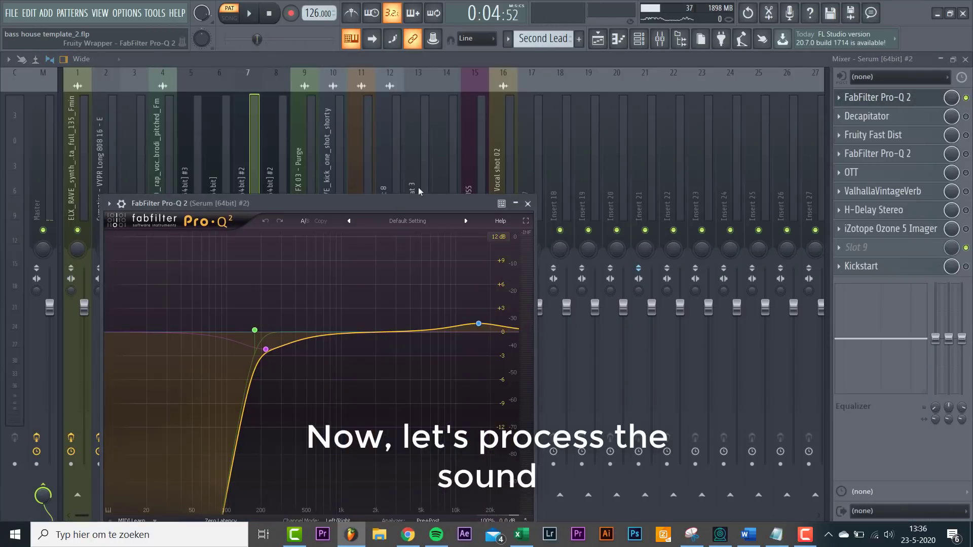
drag(406, 203, 477, 124)
key(space)
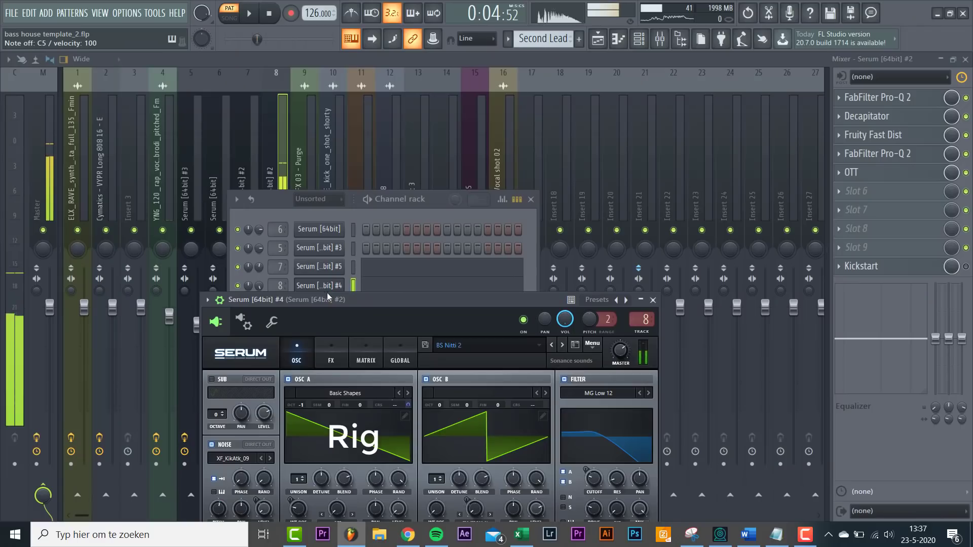
- Audition the BS Nitti 2 preset on the Serum [64bit] #4 channel as a layer for the second lead
drag(327, 293, 344, 106)
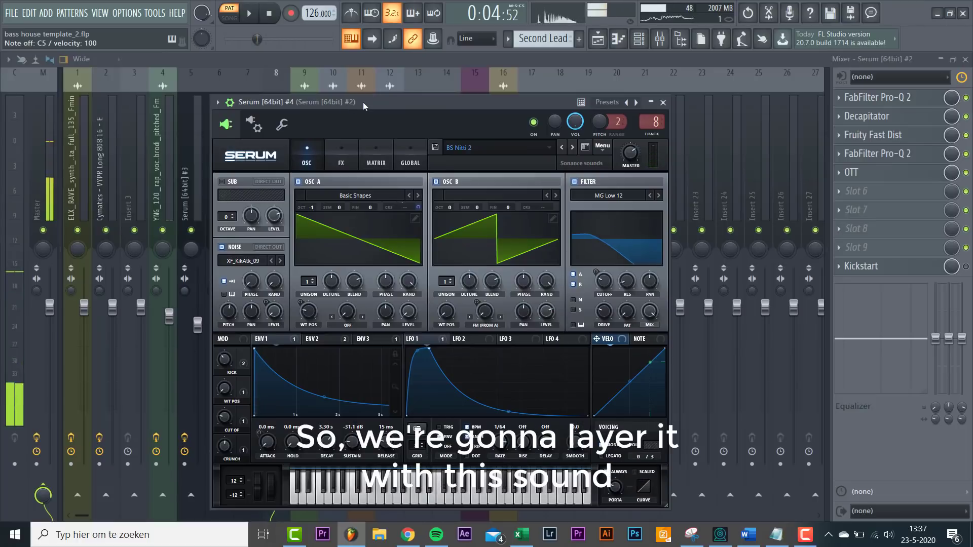
drag(375, 102, 466, 95)
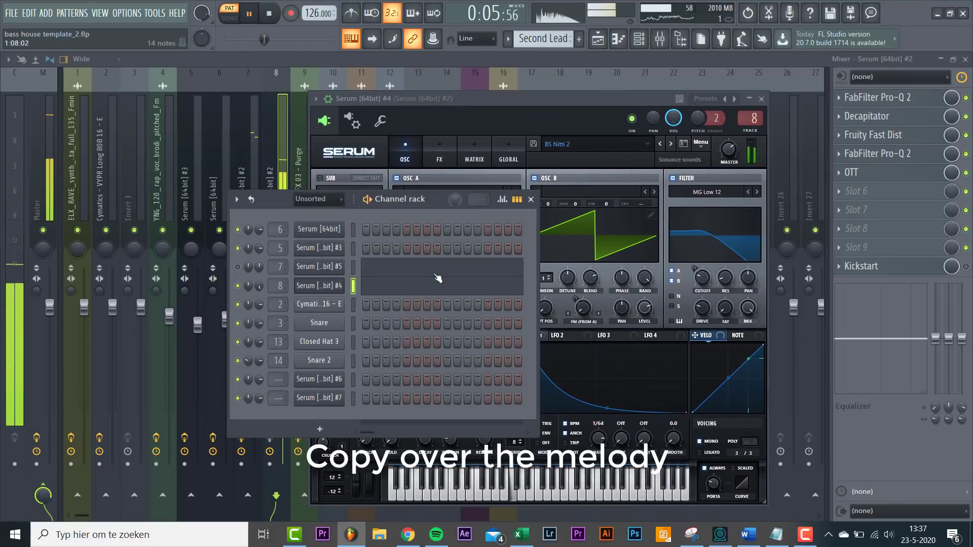
- Play the Second Lead pattern with the BS Nitti 2 layer and check the effects chain on the Serum [64bit] #2 mixer track
click(549, 95)
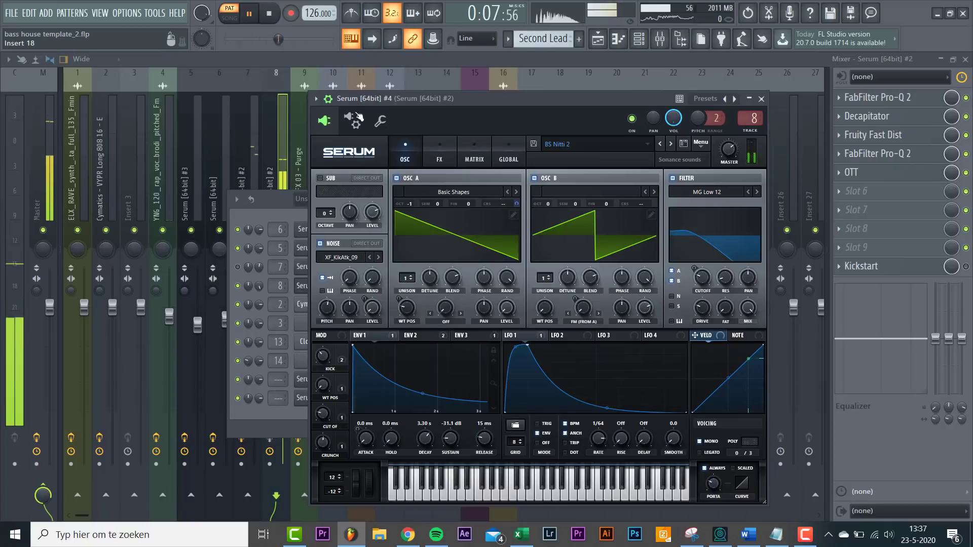
key(space)
click(277, 200)
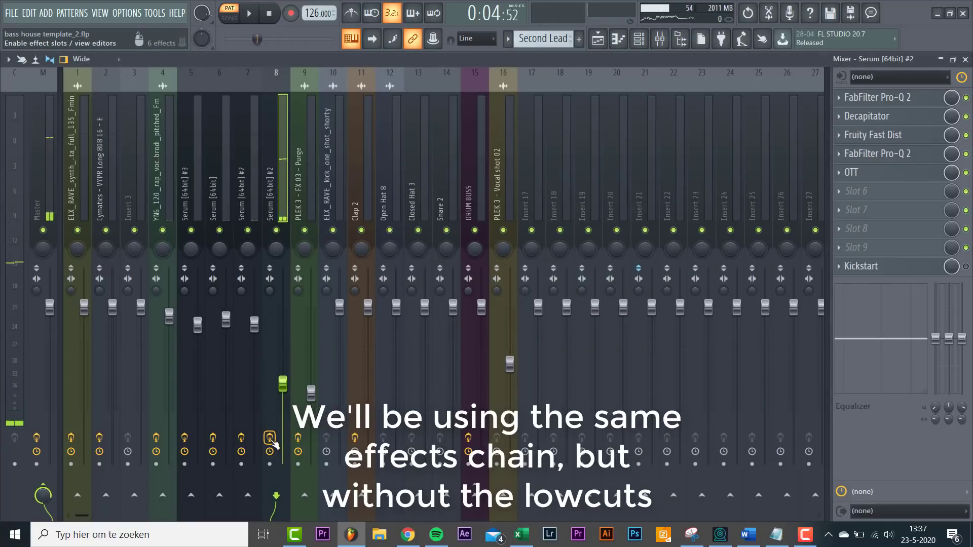
key(F9)
click(269, 418)
key(space)
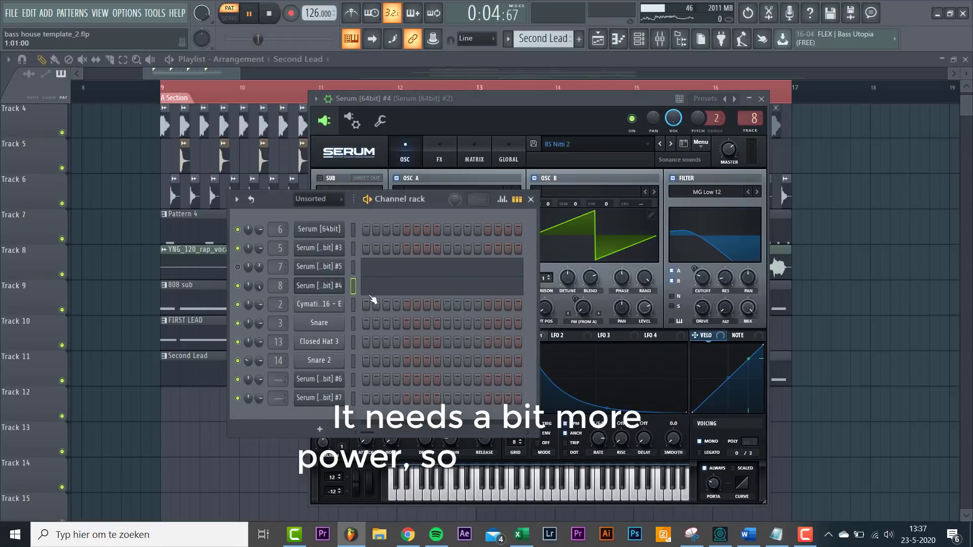
- Transpose all notes of the Serum [64bit] #4 channel down one octave in the piano roll
click(382, 284)
key(space)
key(ctrl+Down)
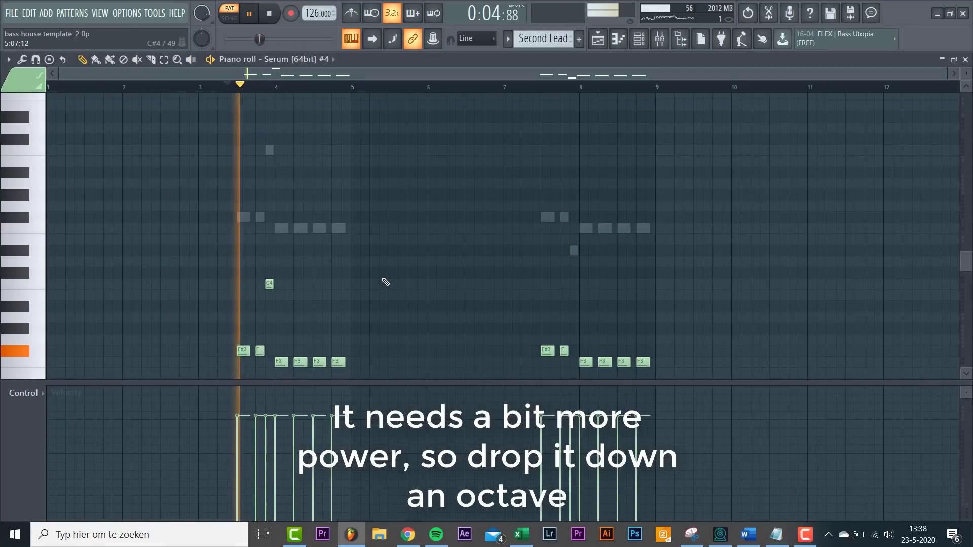
key(F7)
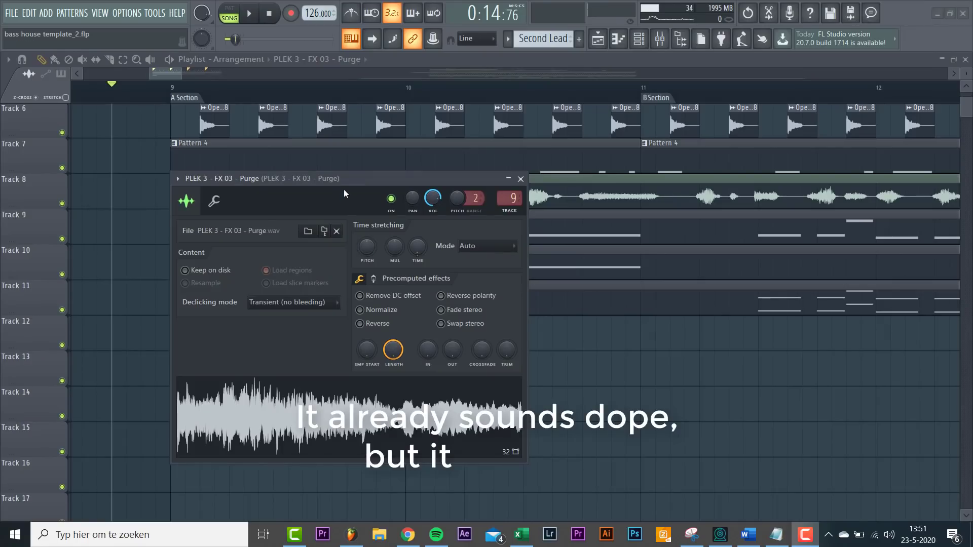
- Examine the sampler settings of the PLEK 3 - FX 03 - Purge channel
drag(352, 185, 400, 199)
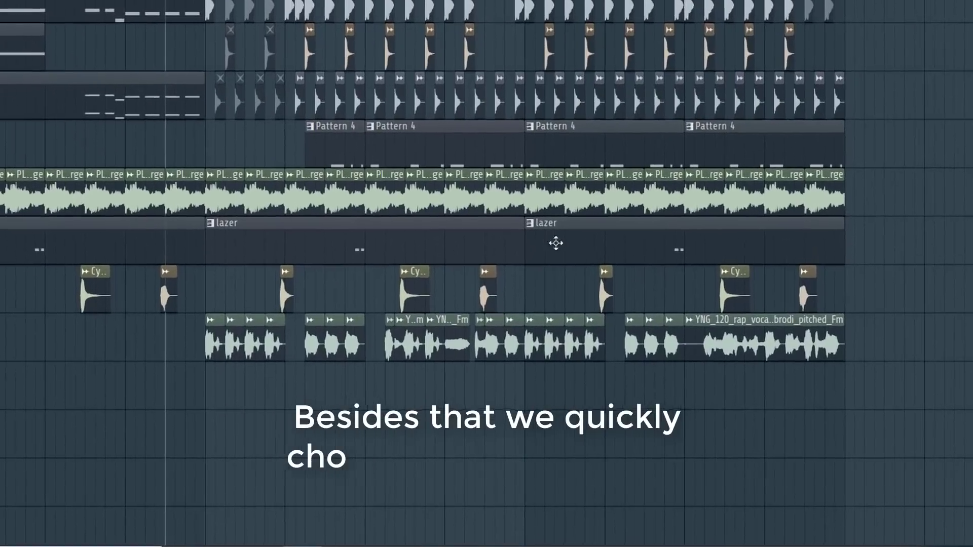
- Review the drop arrangement from bar 9 to bar 33 during playback, covering leads, 808 sub, vocal chops, drums and effect clips
scroll(443, 454, up, 1)
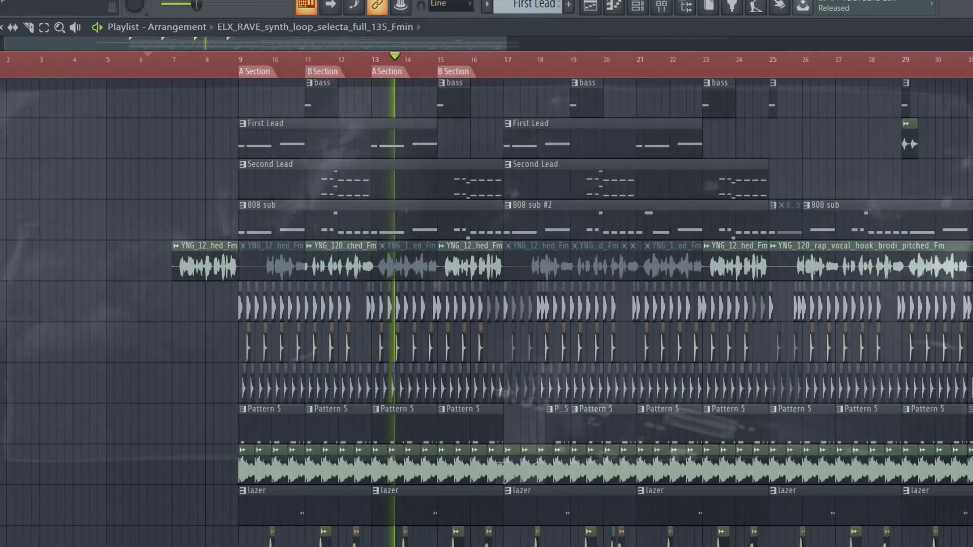
scroll(143, 174, down, 3)
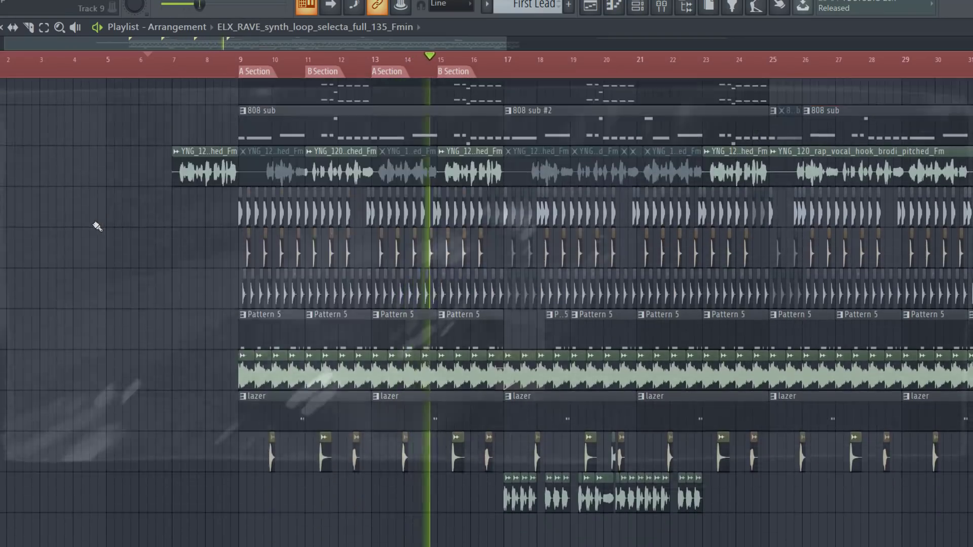
scroll(96, 226, up, 3)
scroll(96, 224, up, 1)
scroll(96, 223, down, 3)
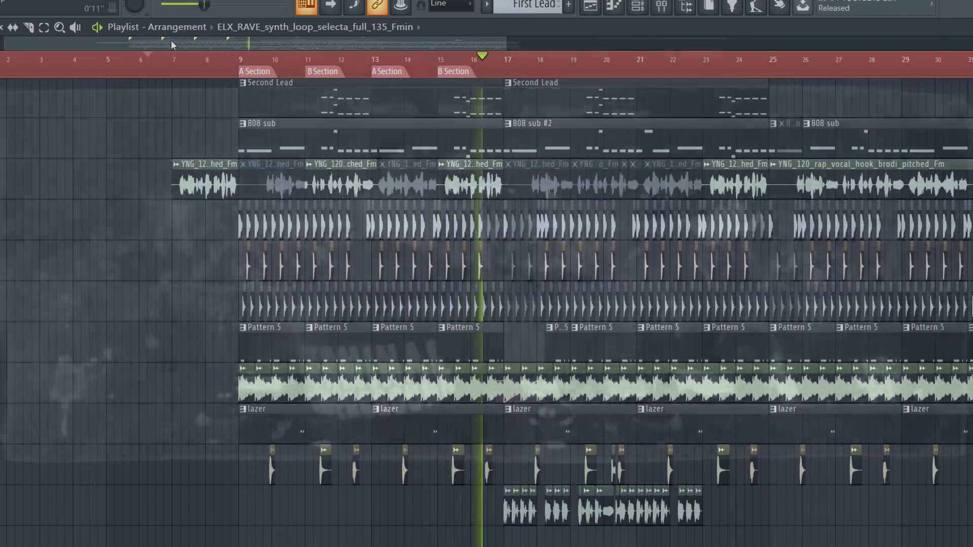
drag(171, 40, 284, 40)
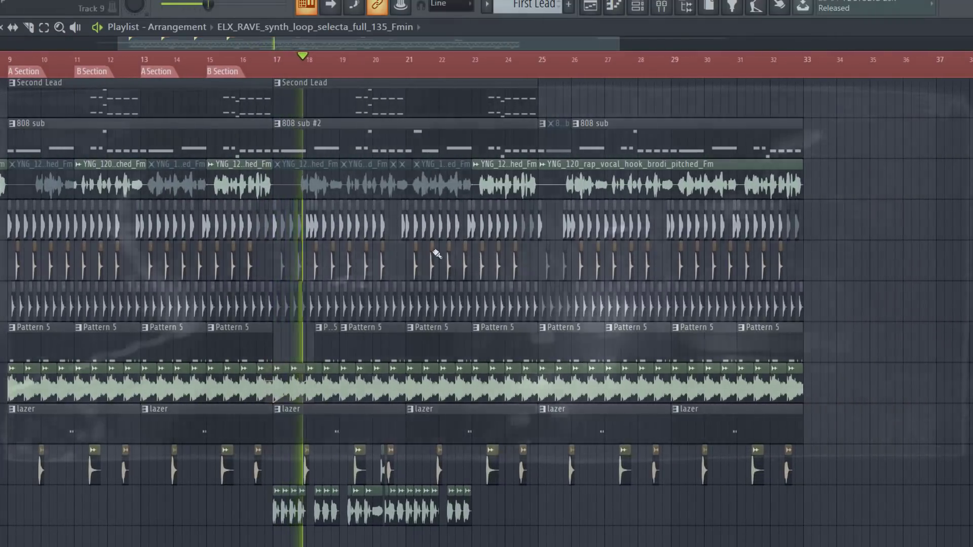
scroll(569, 247, up, 2)
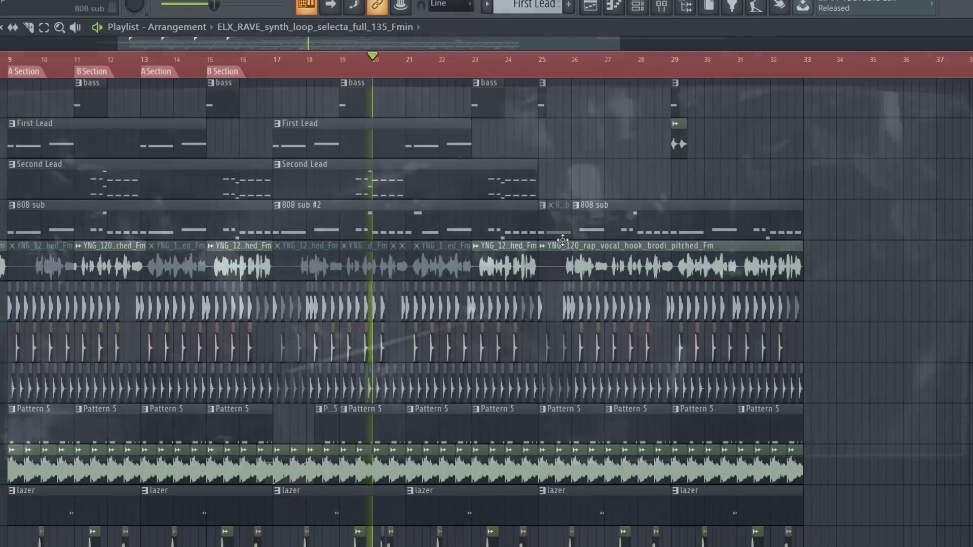
scroll(563, 240, down, 2)
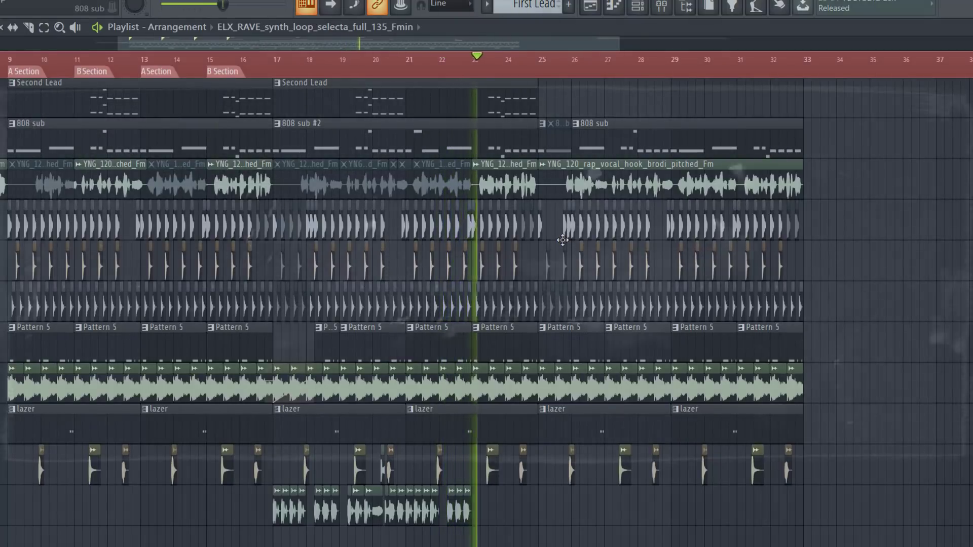
scroll(563, 240, up, 1)
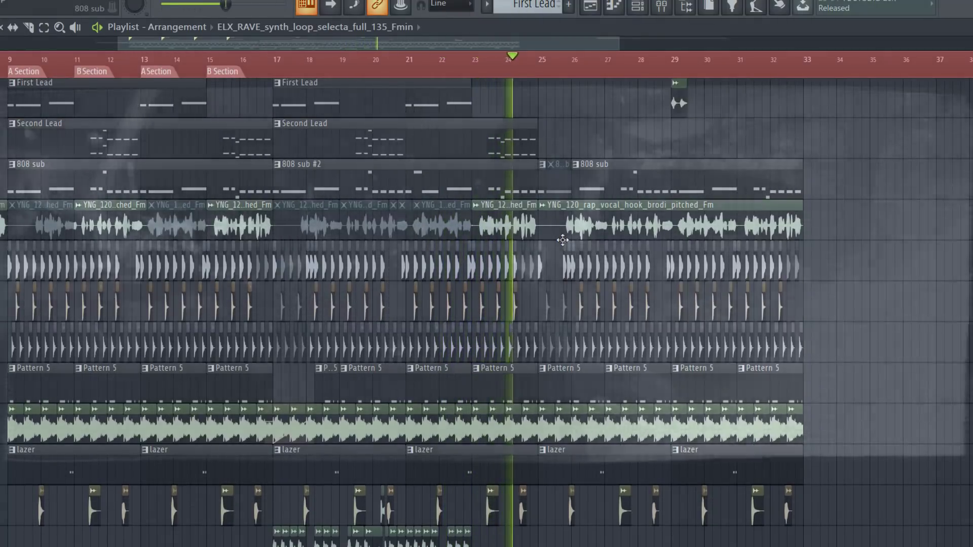